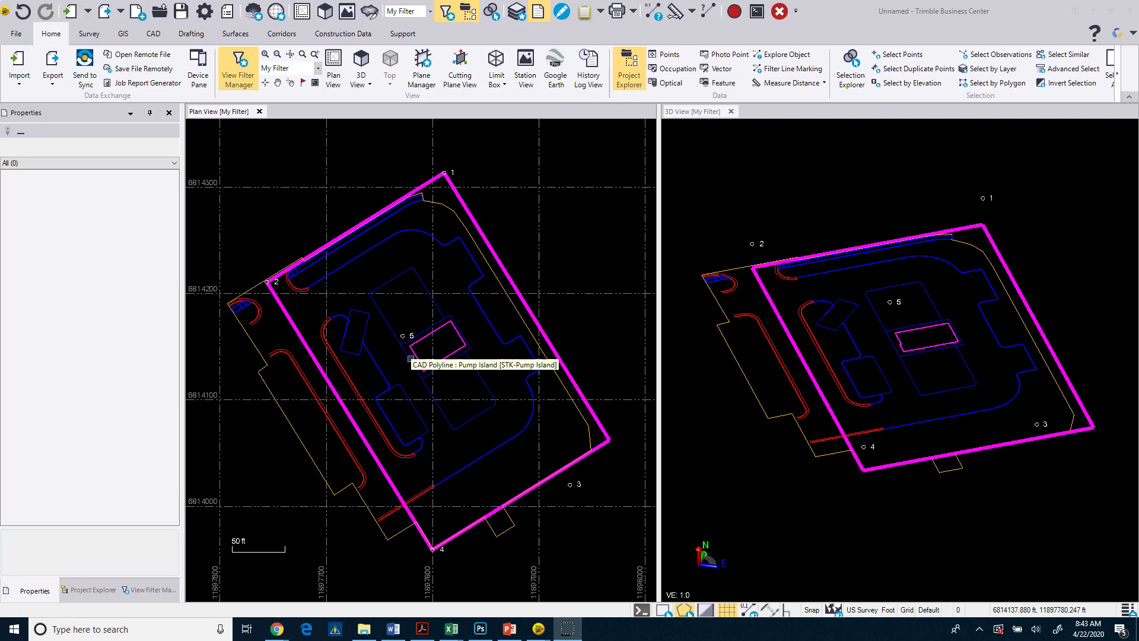
- Inspect the Pump Island, Curb-1A-TBC and Building Footprint polylines in the plan view
left_click(411, 345)
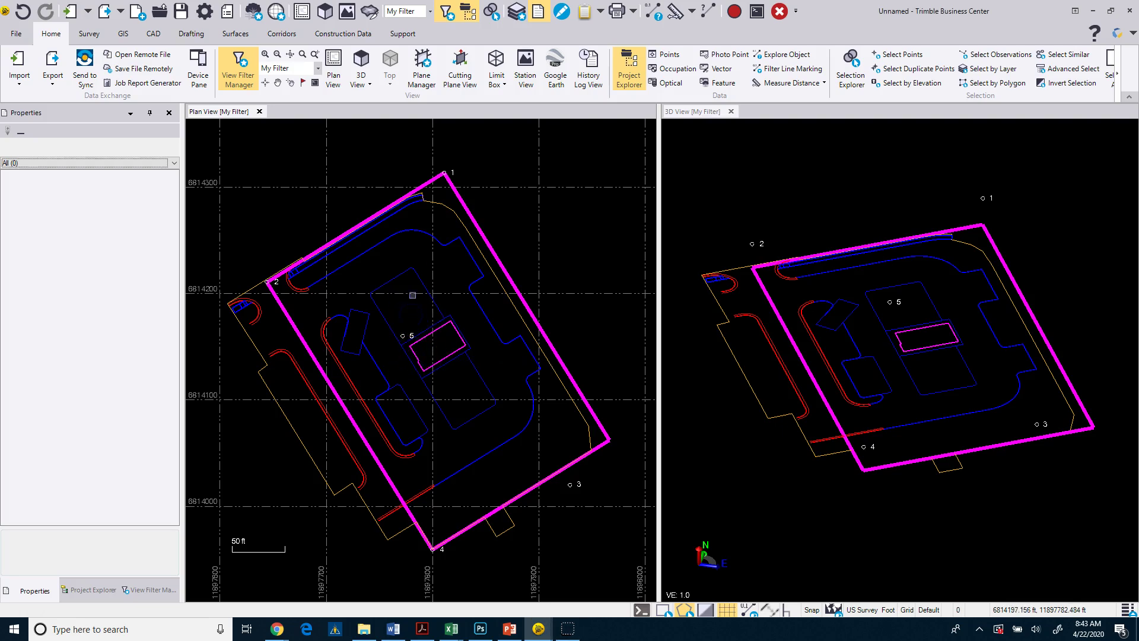
left_click(420, 277)
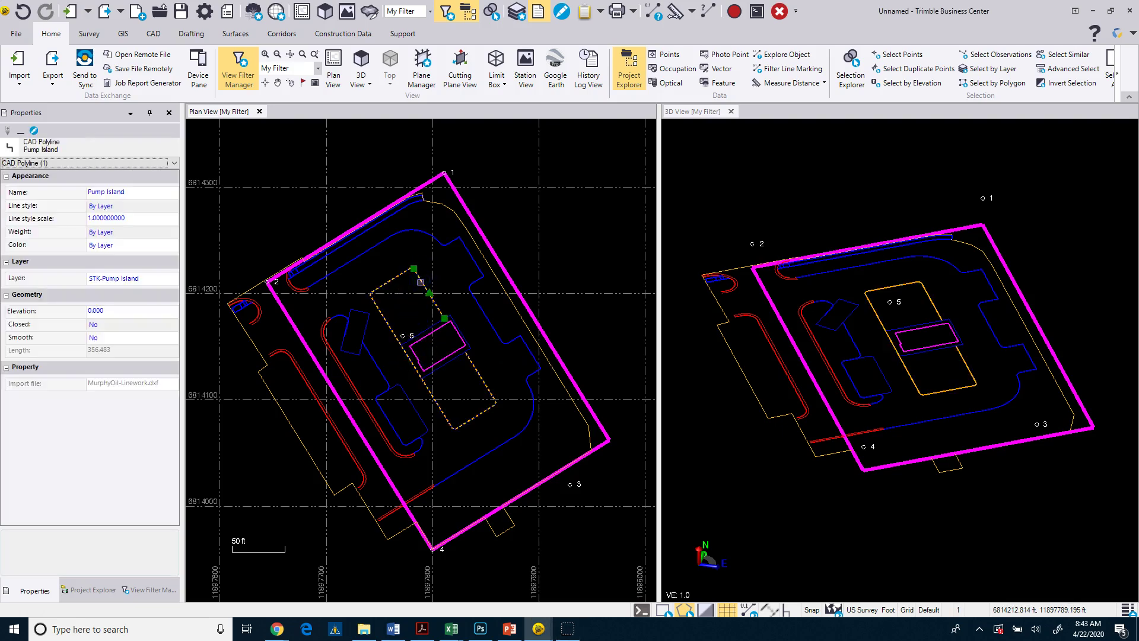
left_click(421, 290)
left_click(332, 264)
left_click(416, 277)
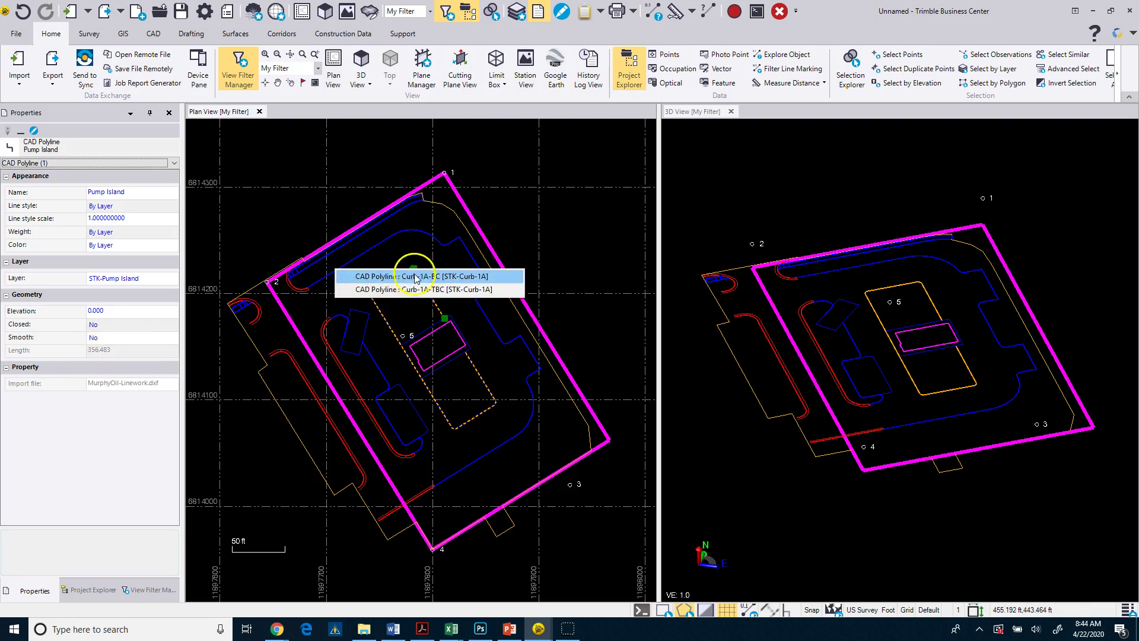
left_click(413, 291)
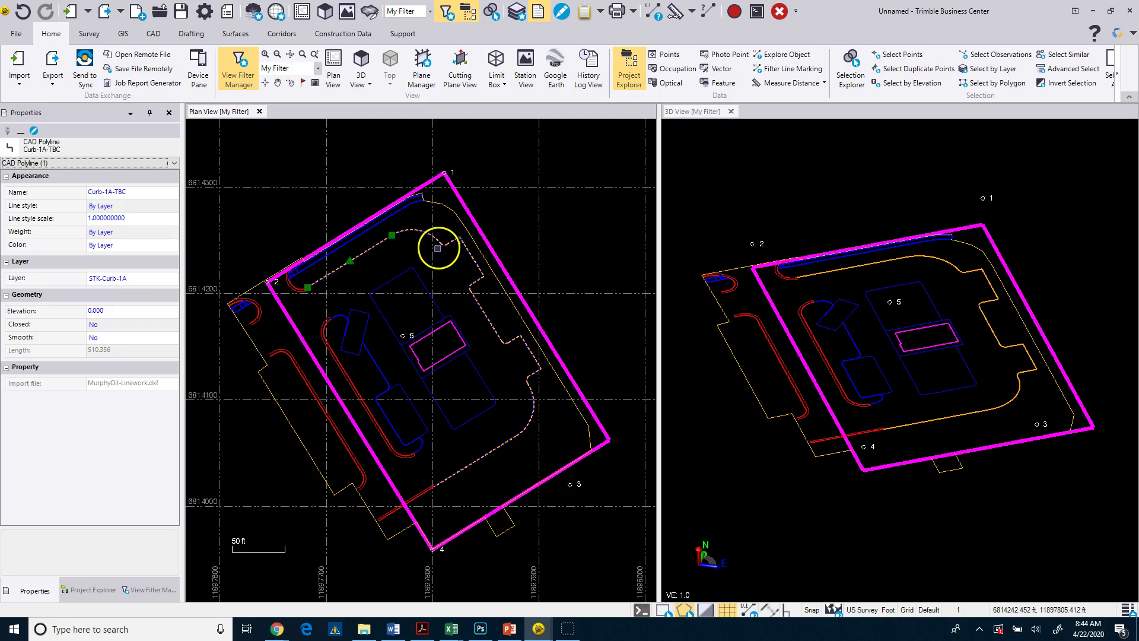
left_click(434, 252)
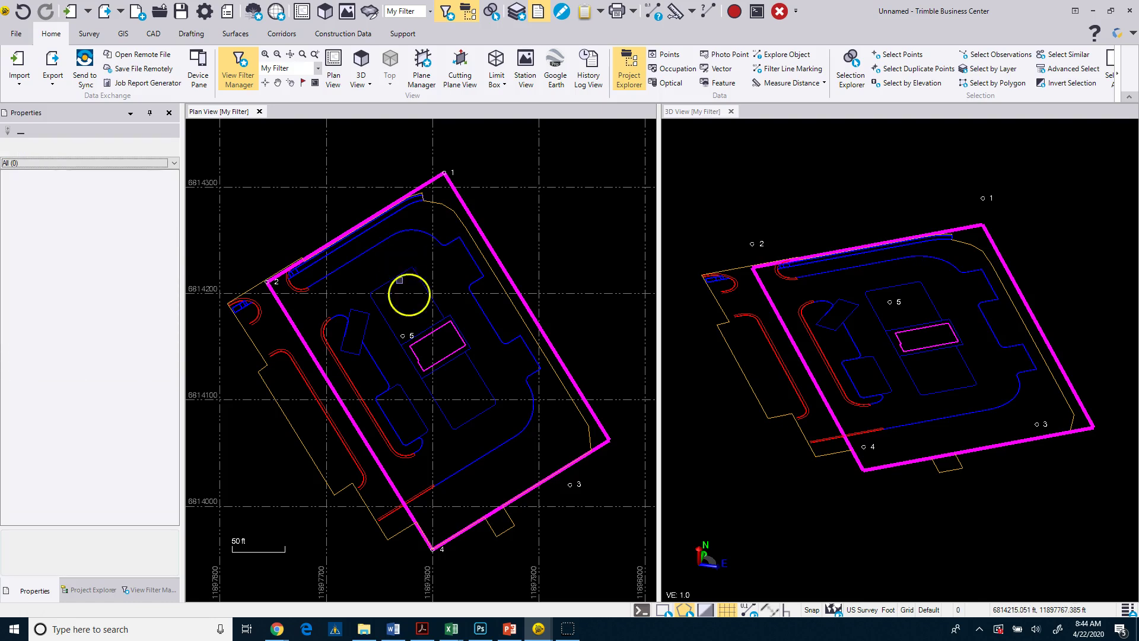
left_click(423, 357)
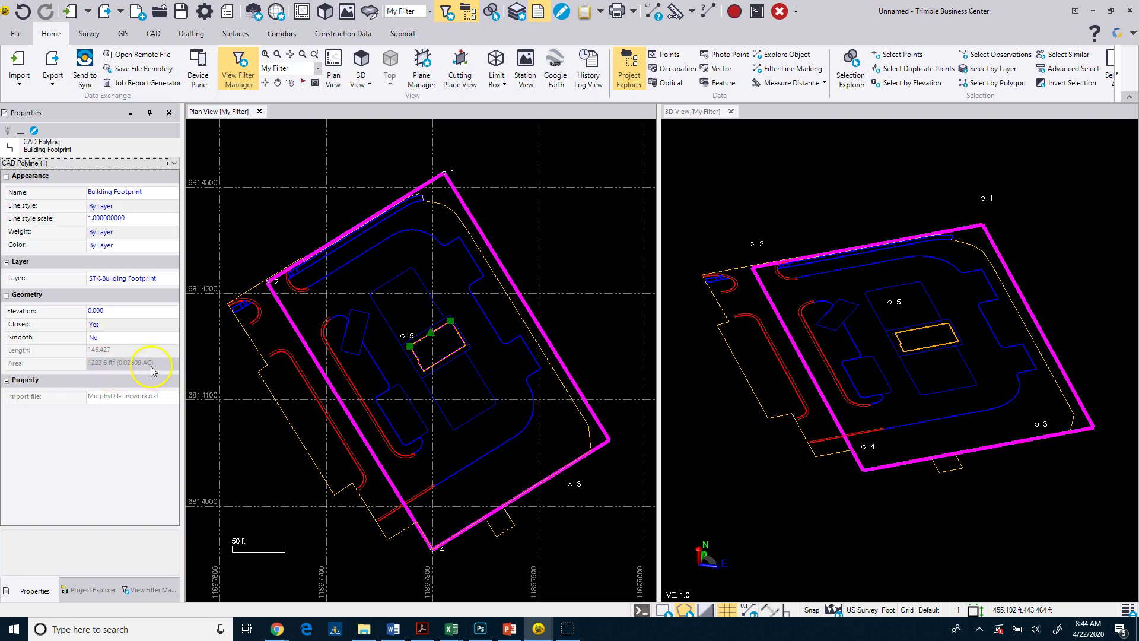
left_click(428, 302)
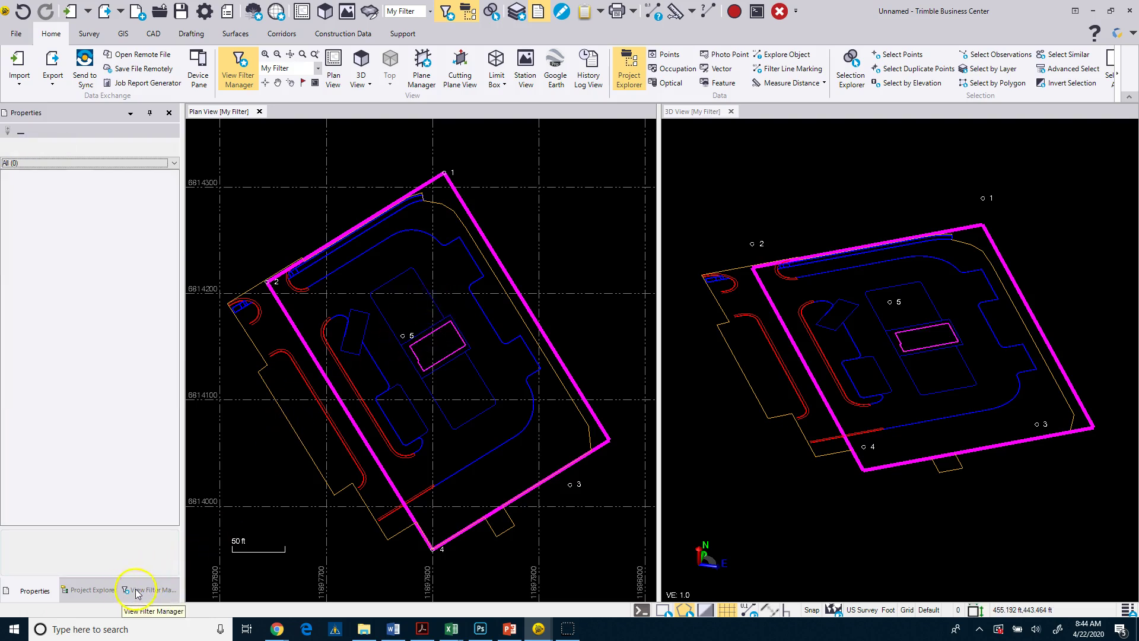
- Turn on display of the Finished Ground surface from the Project Explorer tree
left_click(138, 591)
left_click(89, 591)
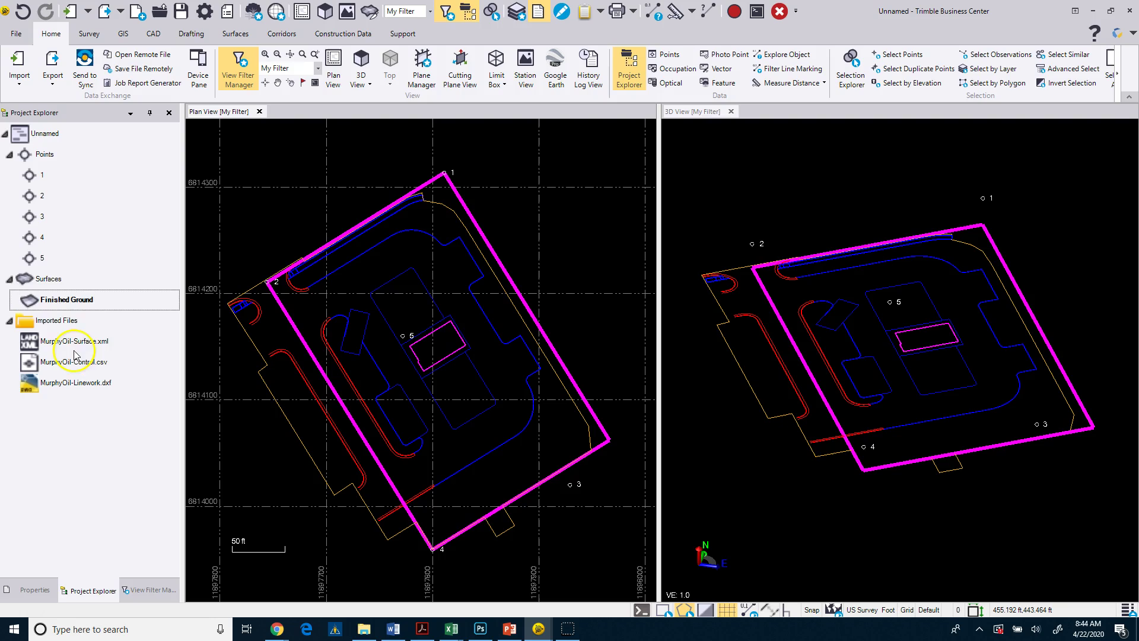
right_click(79, 299)
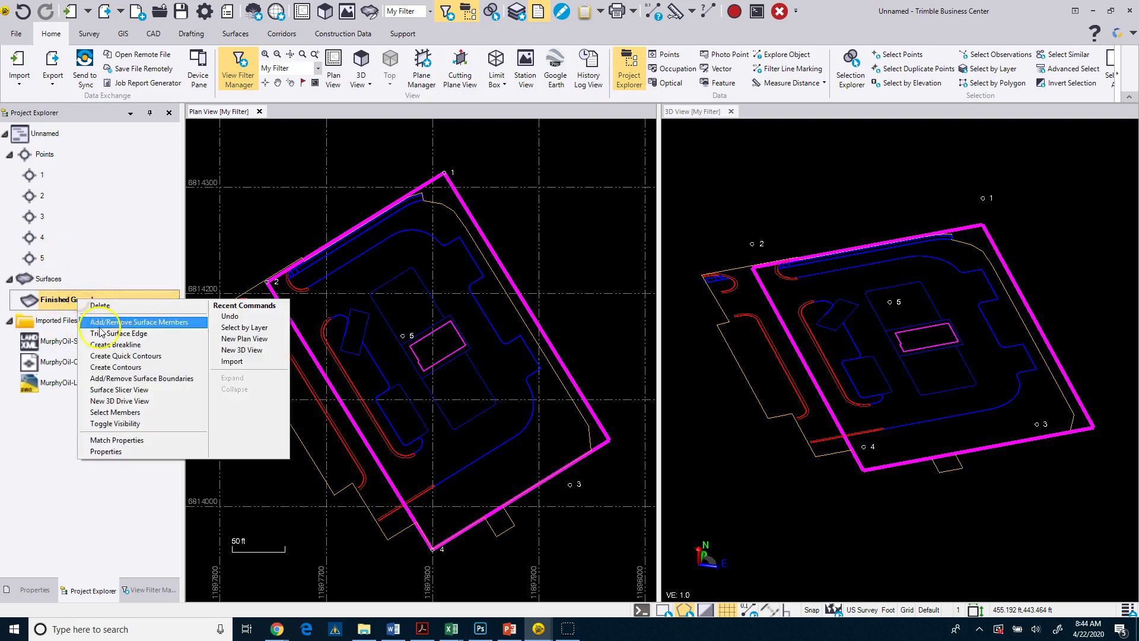
left_click(116, 423)
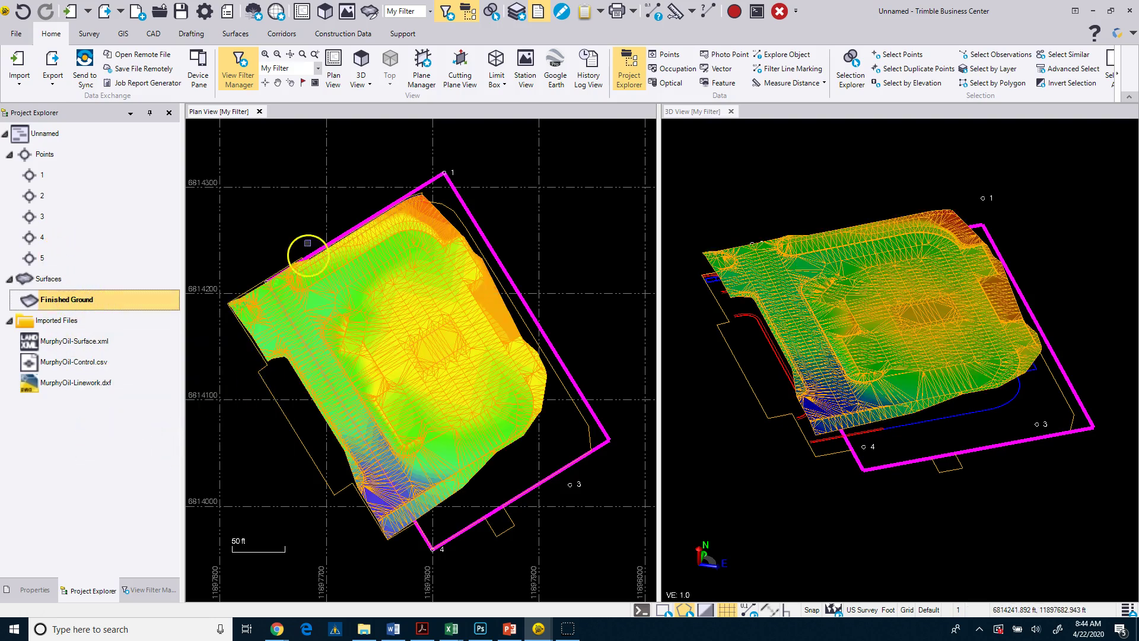
- Zoom and orbit the 3D view to look across the Finished Ground surface
scroll(860, 345, "up", 5)
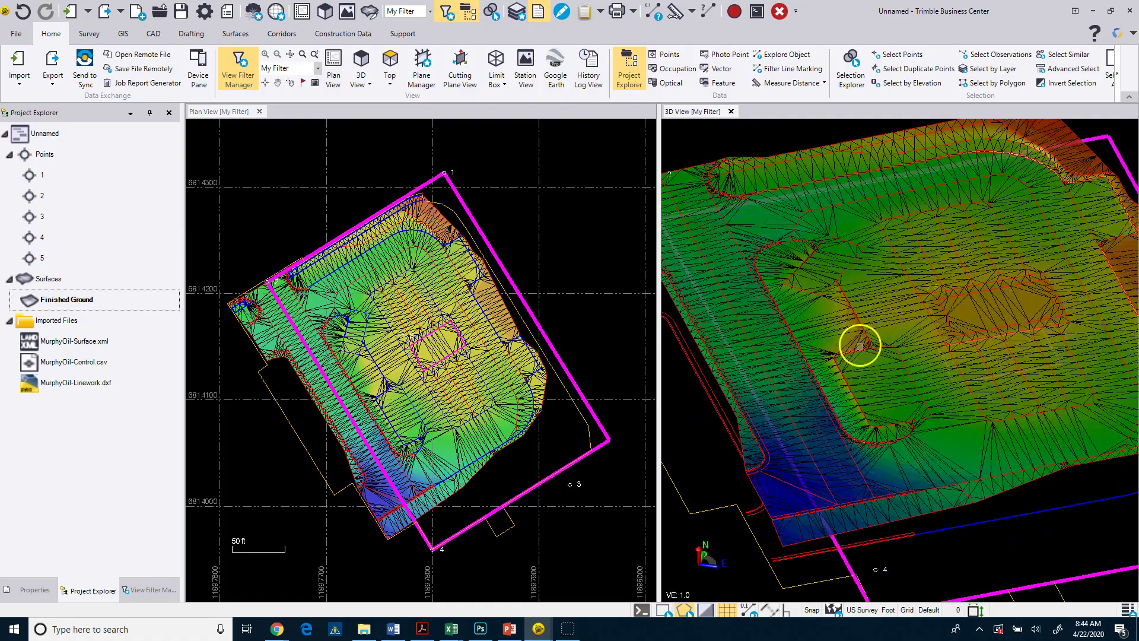
scroll(860, 345, "down", 5)
mouse_move(860, 345)
middle_mouse_down()
mouse_move(862, 380)
mouse_move(869, 325)
mouse_move(865, 357)
middle_mouse_up()
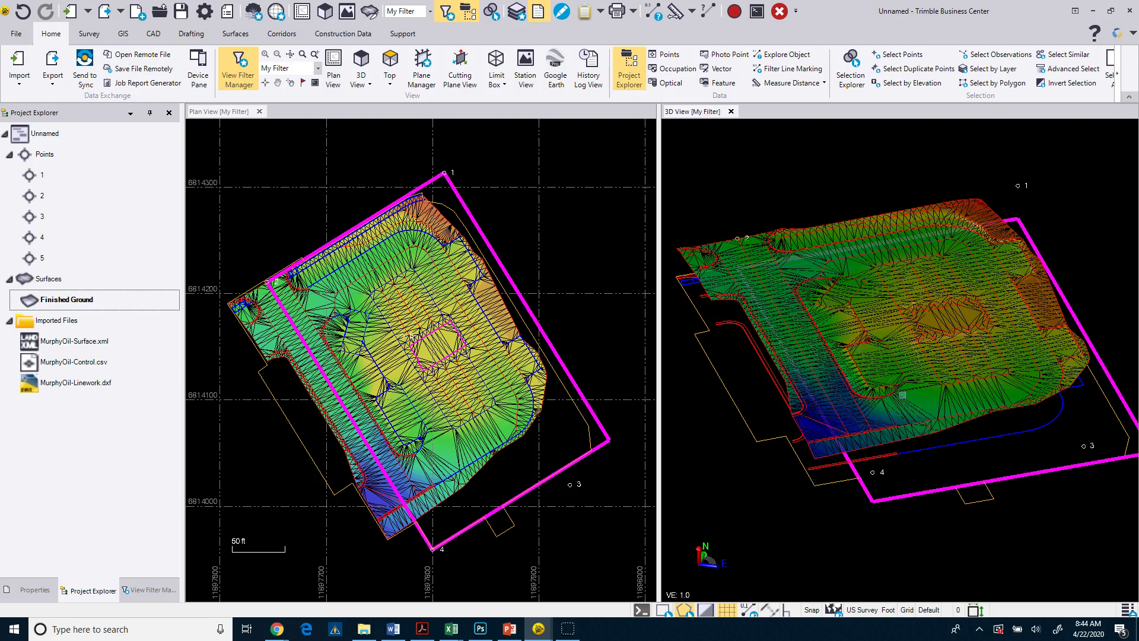
mouse_move(903, 394)
scroll(802, 280, "up", 8)
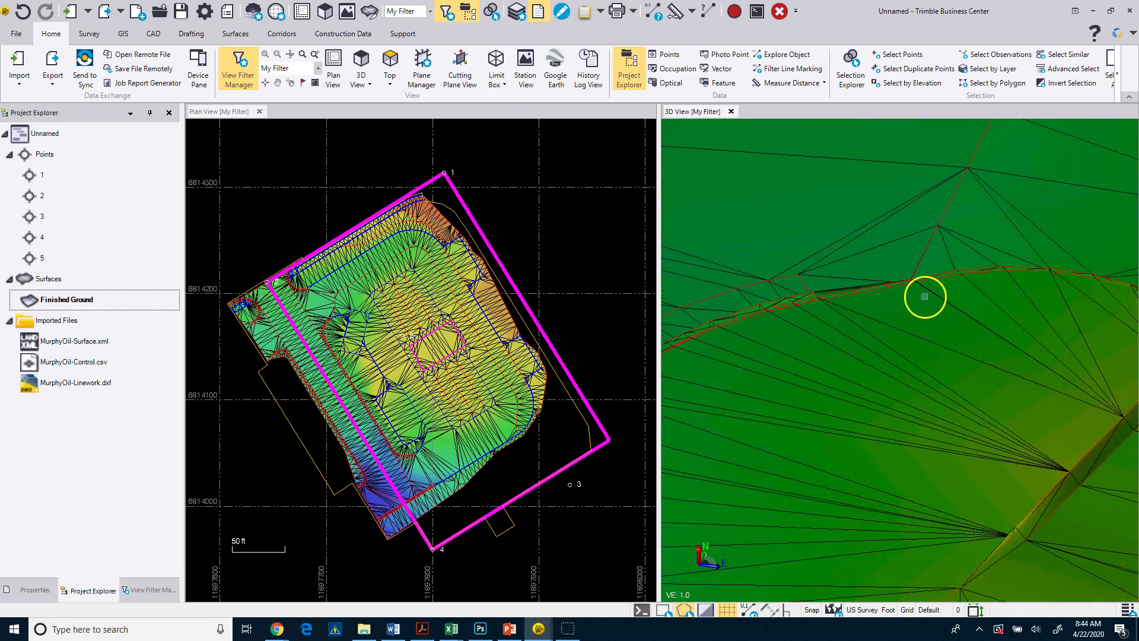
middle_click_drag(923, 295, 1094, 295)
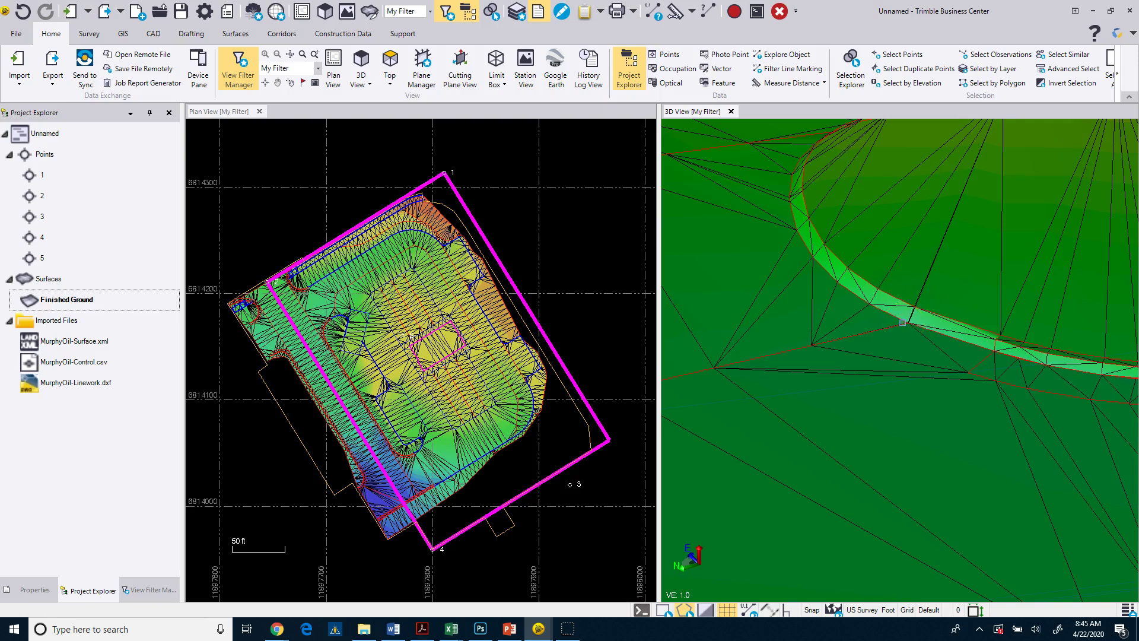
left_click(897, 300)
left_click_drag(900, 354, 789, 418)
scroll(789, 418, "down", 5)
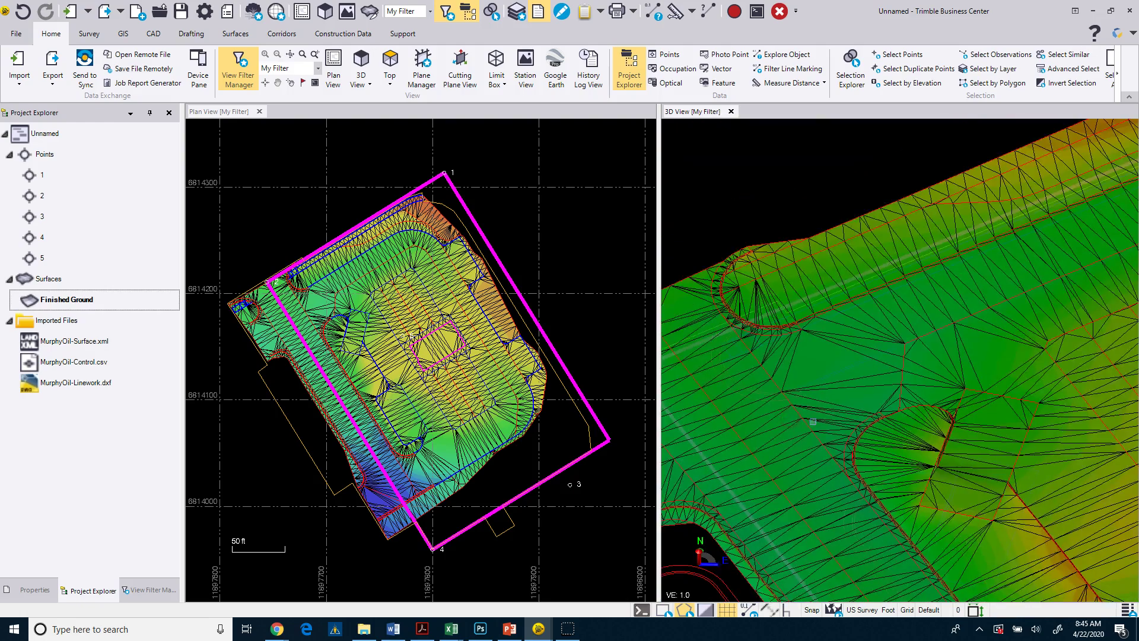
left_click_drag(922, 460, 856, 446)
scroll(859, 399, "up", 3)
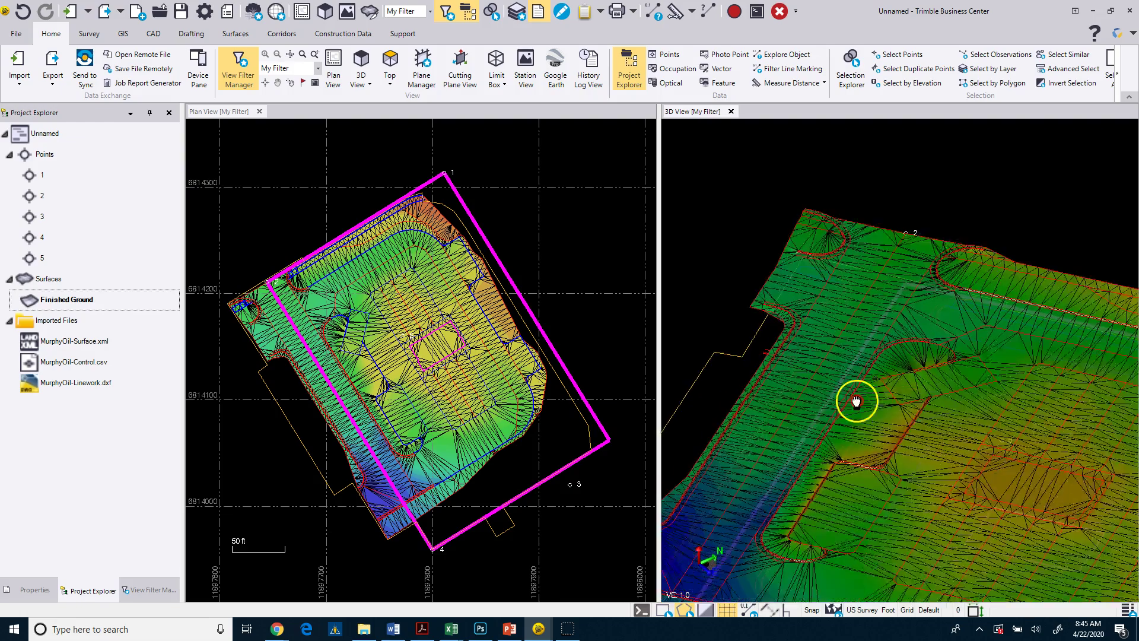
left_click_drag(862, 363, 936, 362)
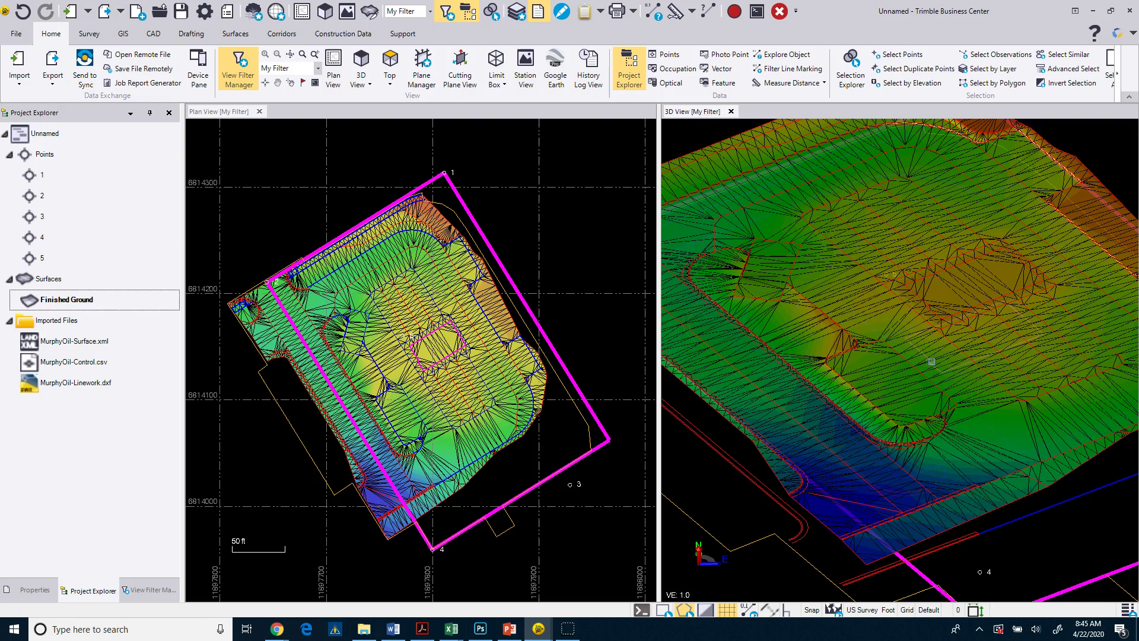
- Set a new pivot and zoom out to show all of Finished Ground with points 1, 3 and 4
left_click(886, 375)
scroll(886, 375, "down", 5)
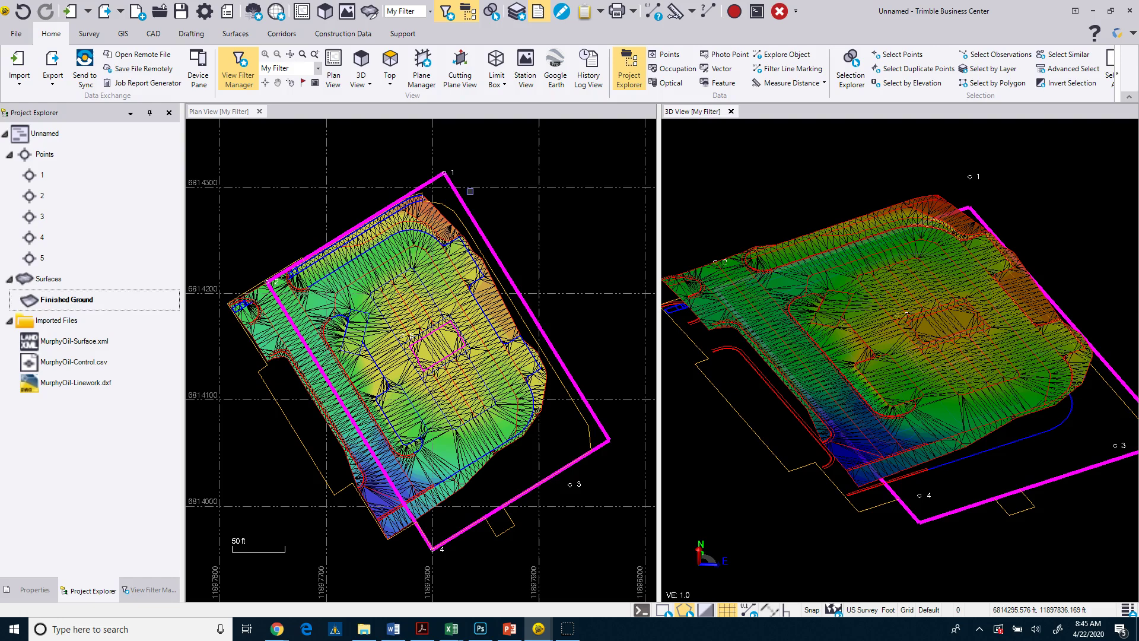
- Slice Finished Ground across Breakline Crown Road in the Surface Slicer, showing grades like 6.63%
left_click(368, 17)
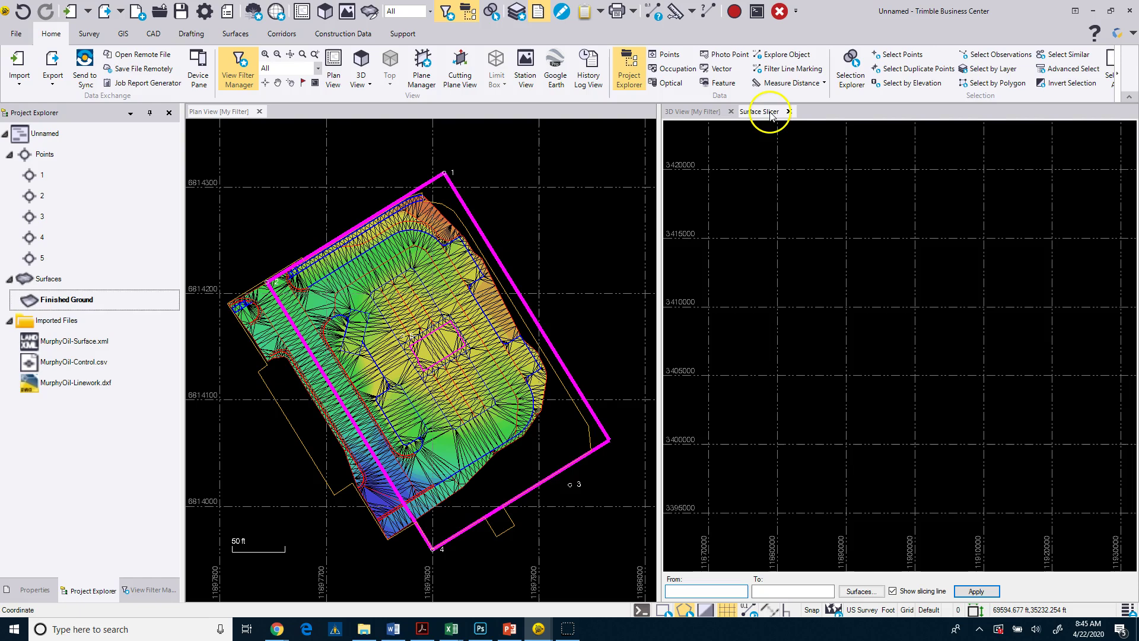
left_click(303, 417)
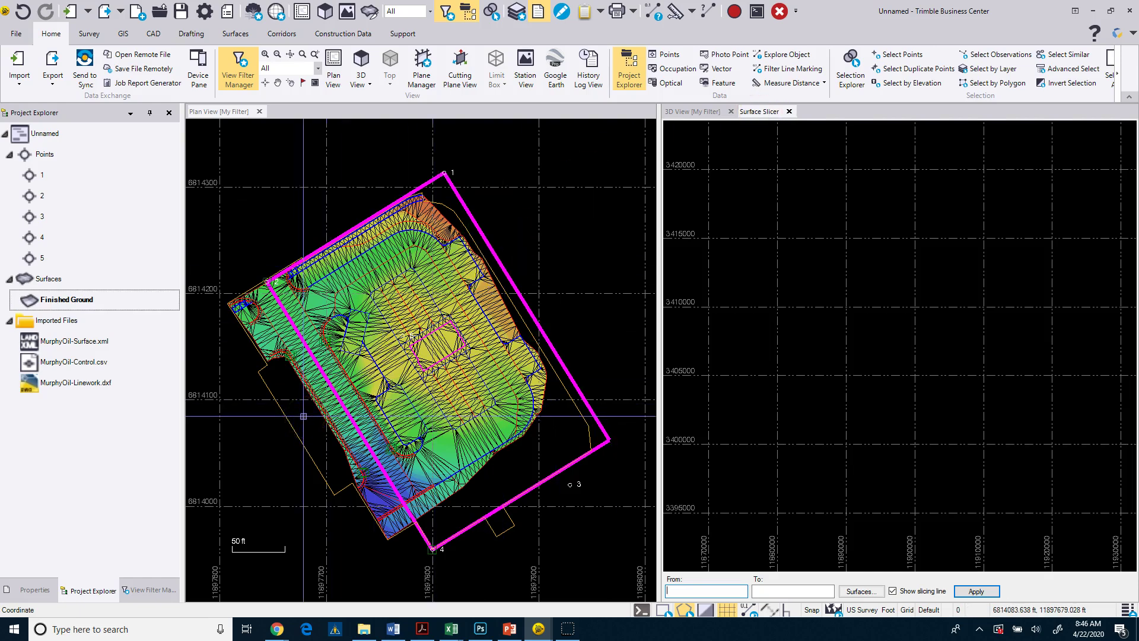
left_click(673, 596)
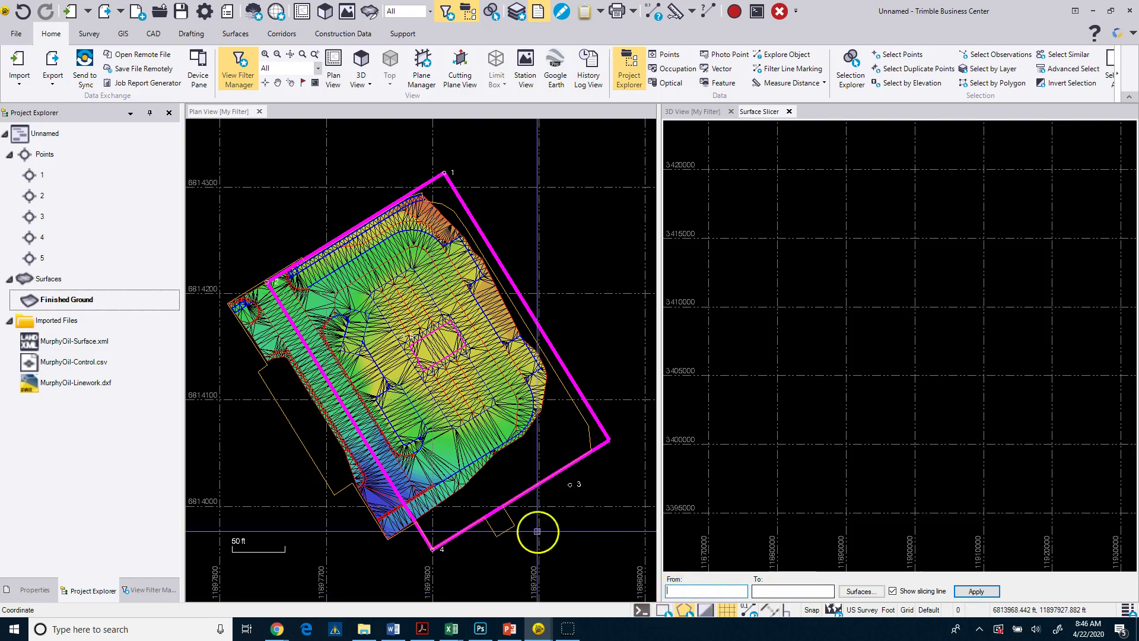
left_click(306, 411)
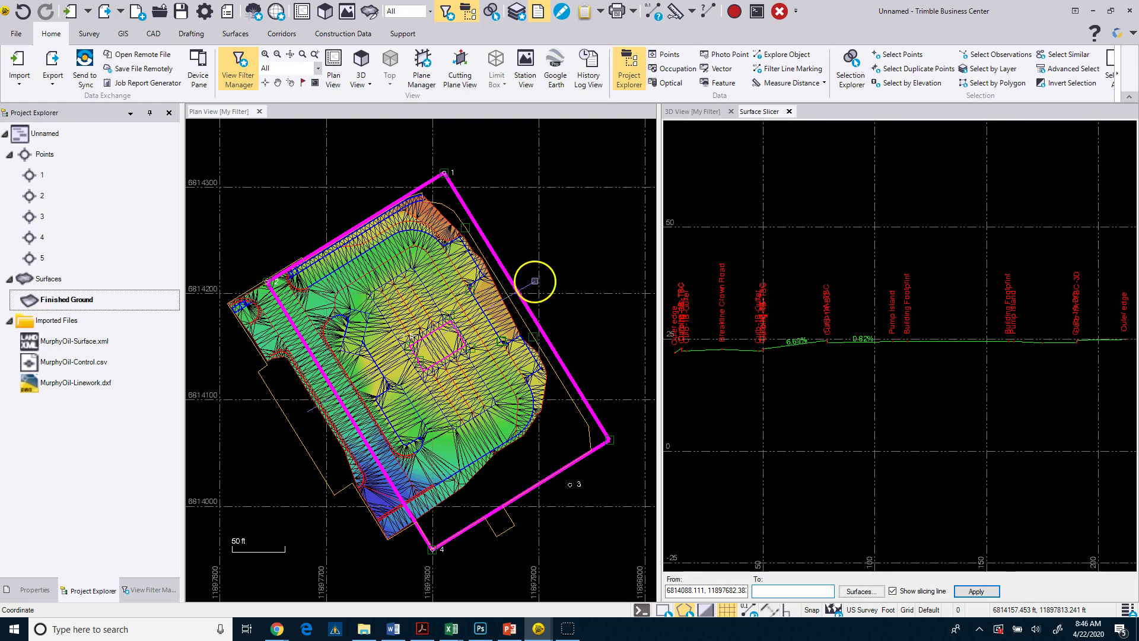
left_click(534, 280)
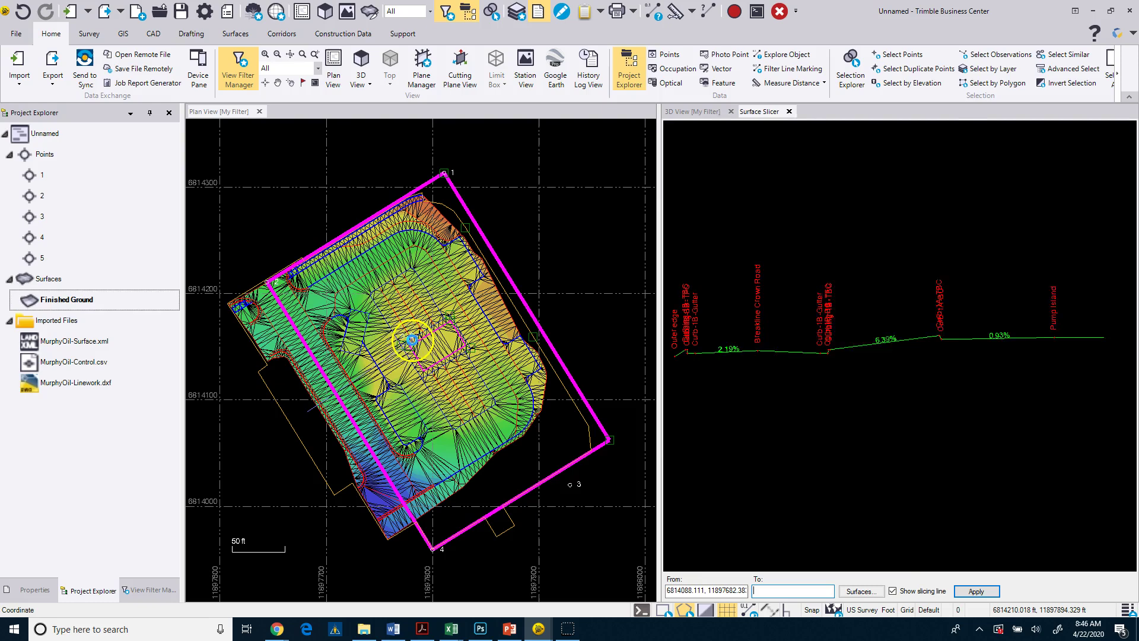
left_click(385, 355)
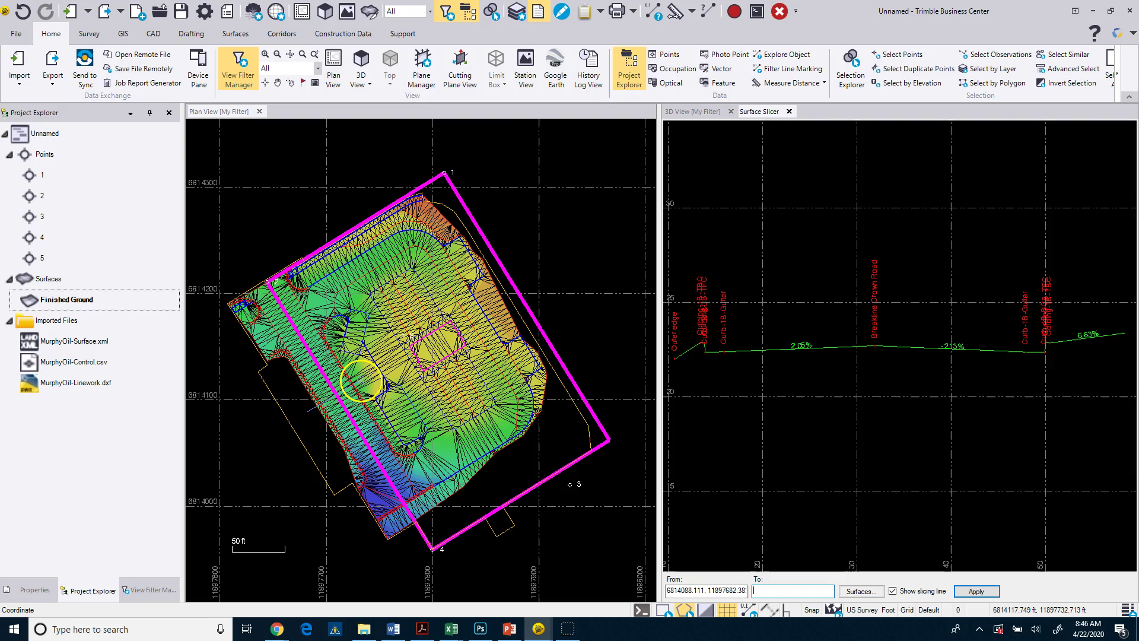
- Redraw the slice from a curb breakline to the building pad, giving 0.56% and 3.48% grades
left_click(359, 379)
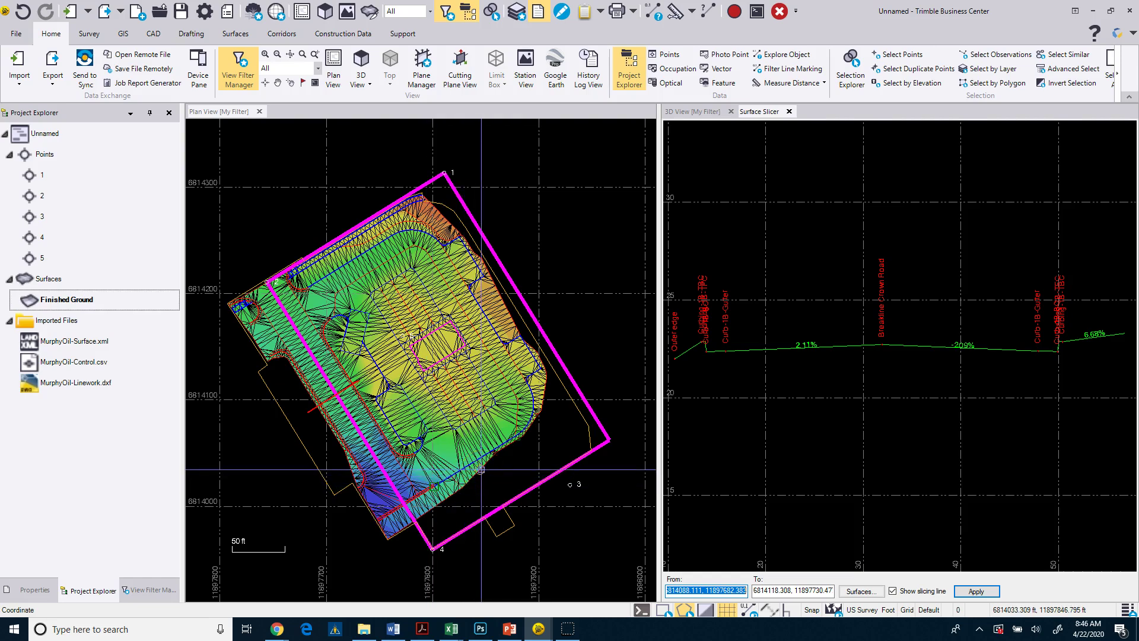
left_click(446, 393)
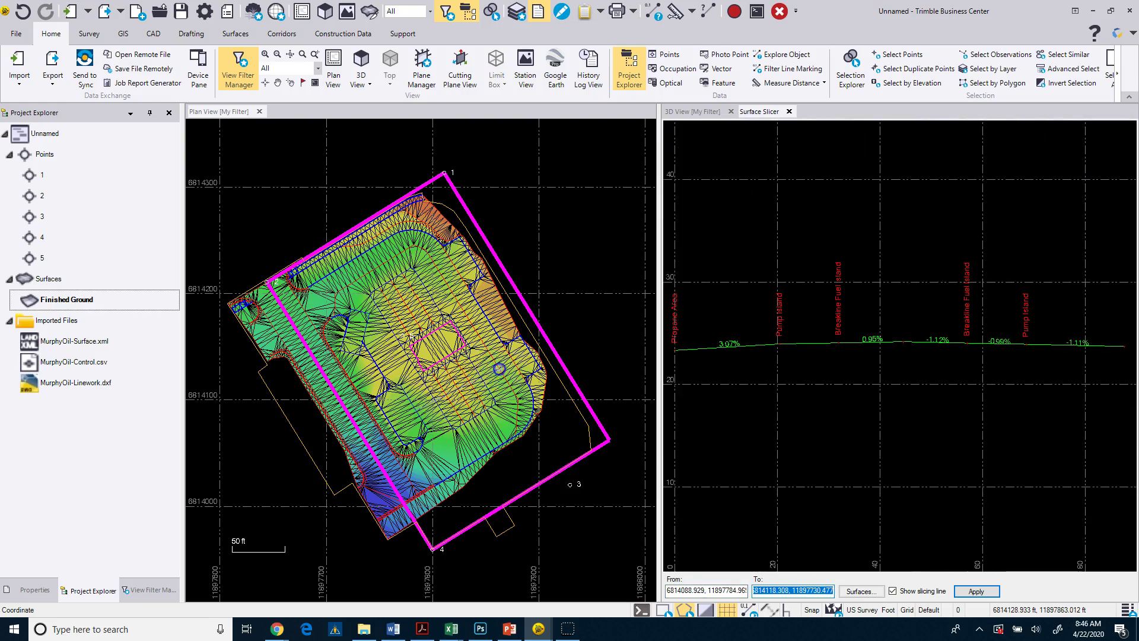
left_click(496, 366)
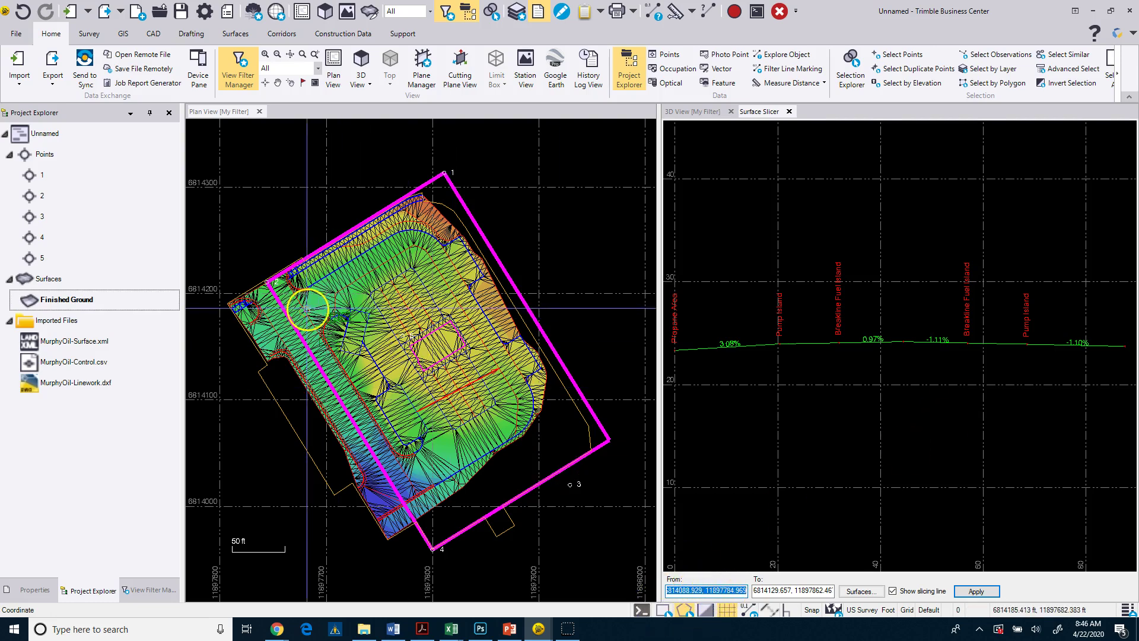
left_click(330, 261)
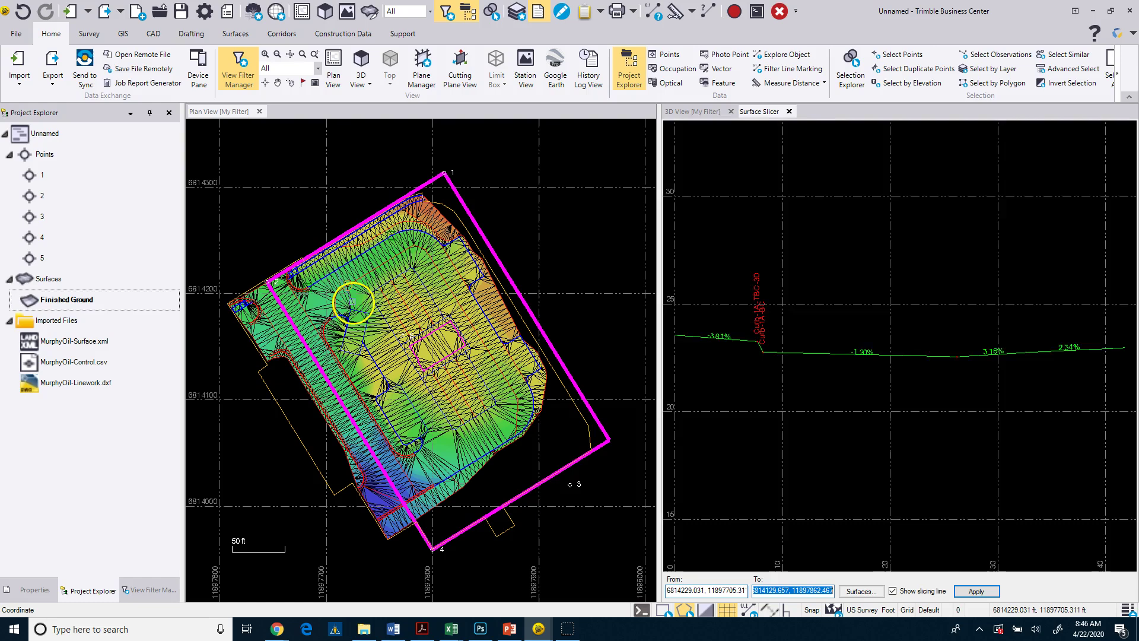
left_click(363, 309)
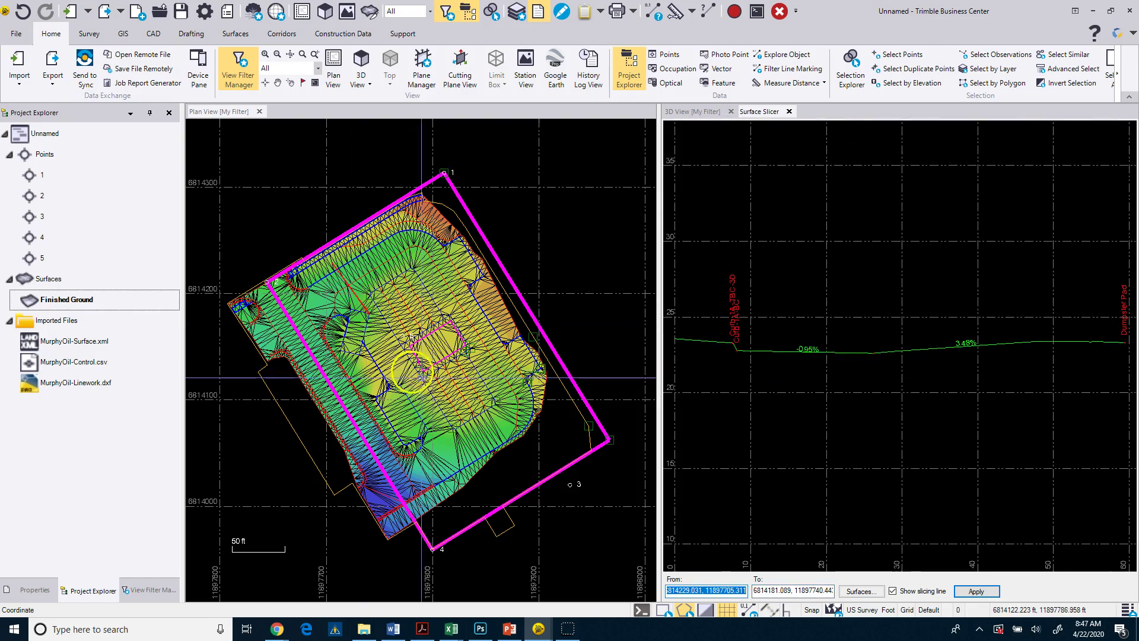
- Pick a four-point slice line running from the bottom of the site across the surface
left_click(380, 493)
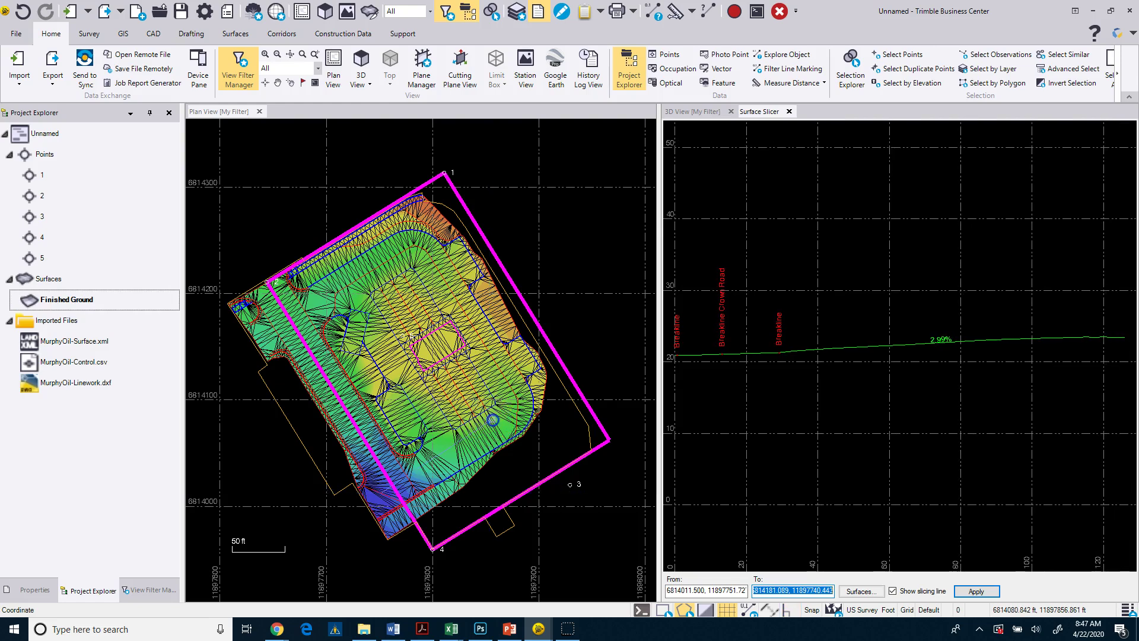
left_click(493, 419)
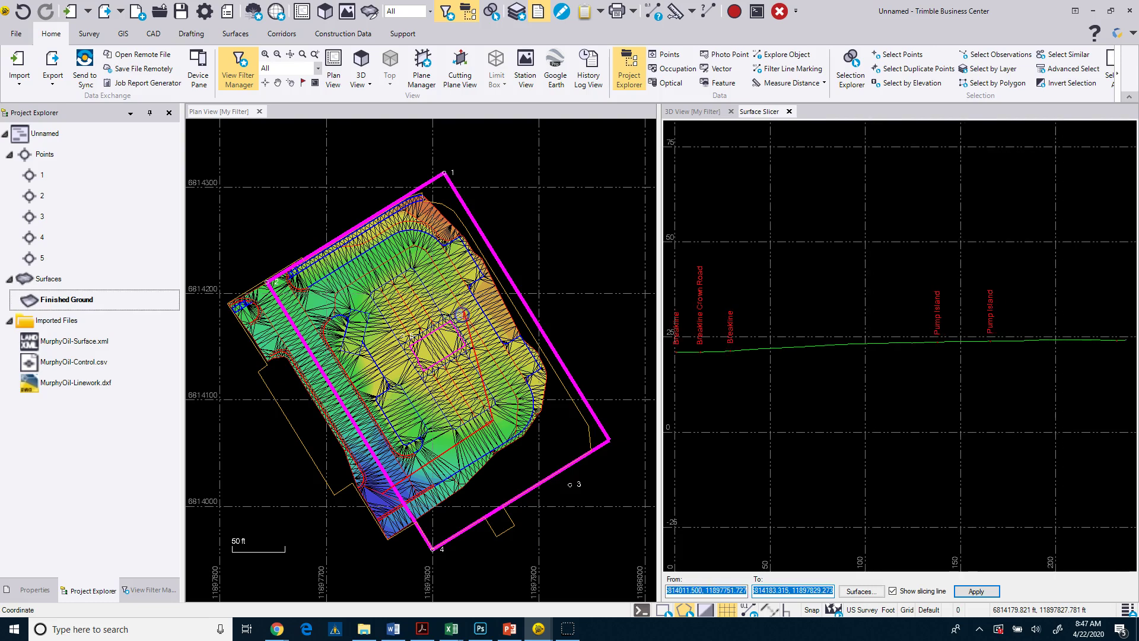
left_click(374, 301)
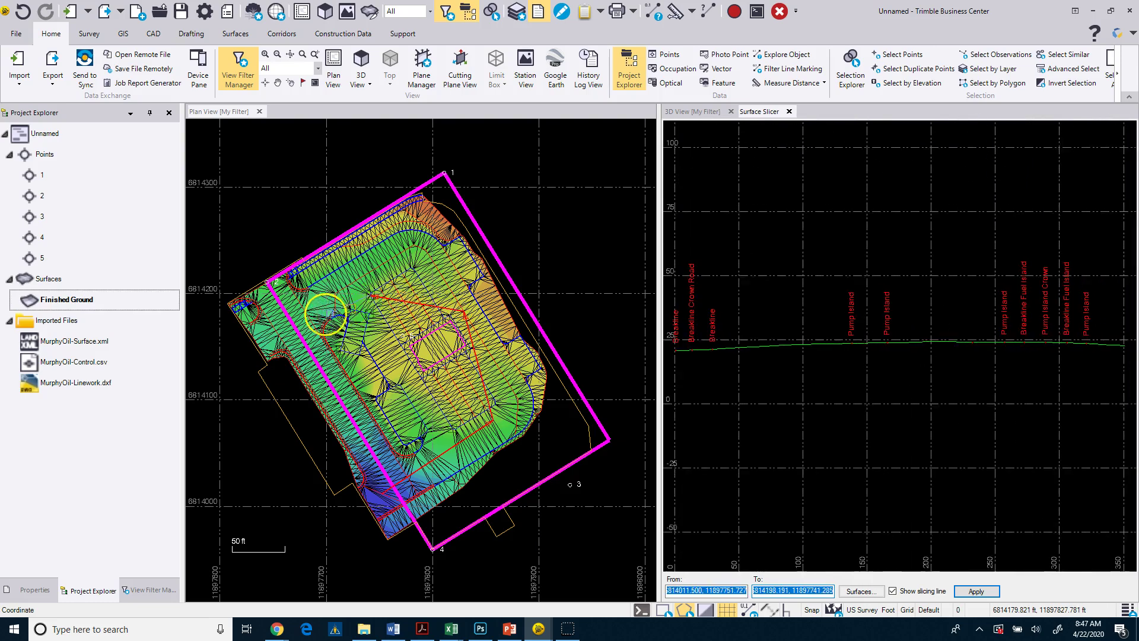
left_click(280, 310)
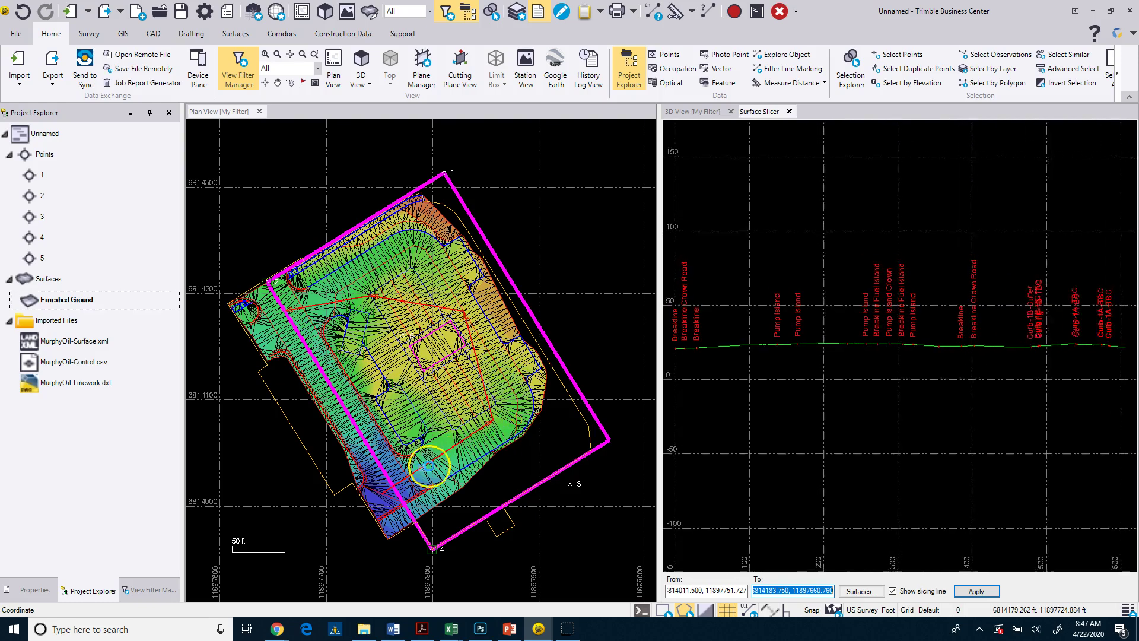
- Clear the From coordinates and redraw a multi-point slice ending at the lower-left corner
left_click(724, 590)
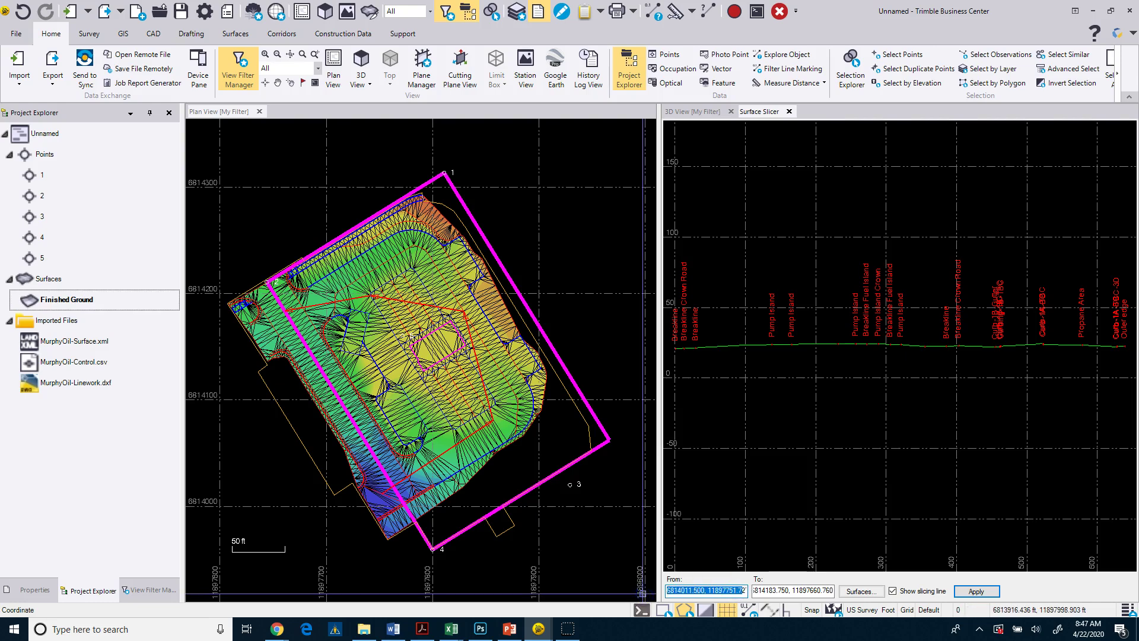
left_click(653, 590)
left_click(676, 602)
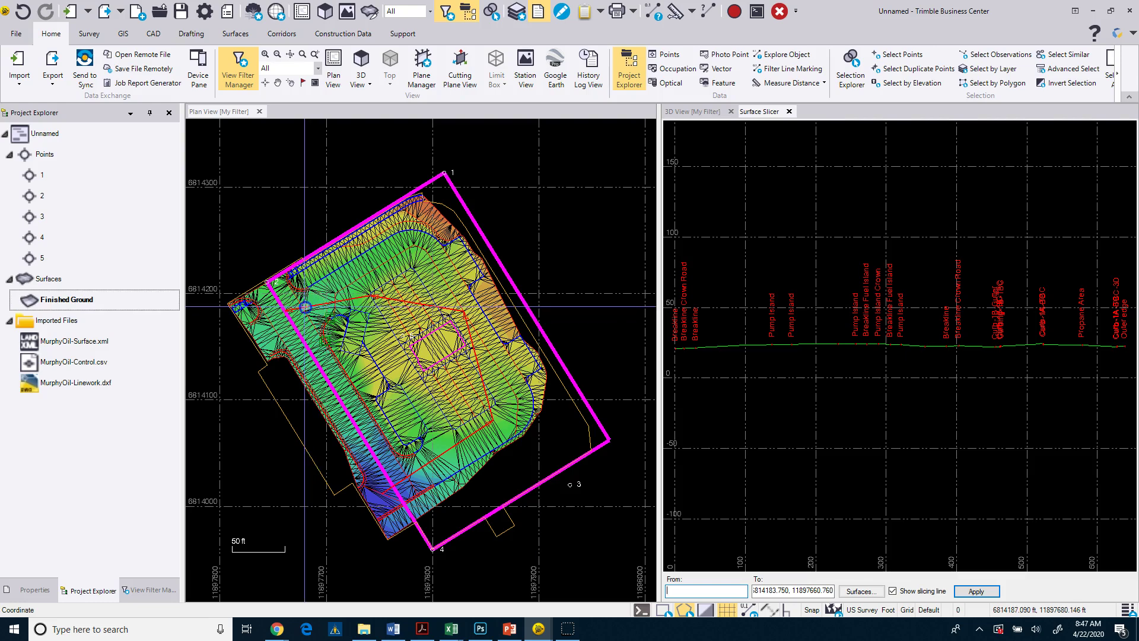
left_click(305, 307)
left_click(416, 243)
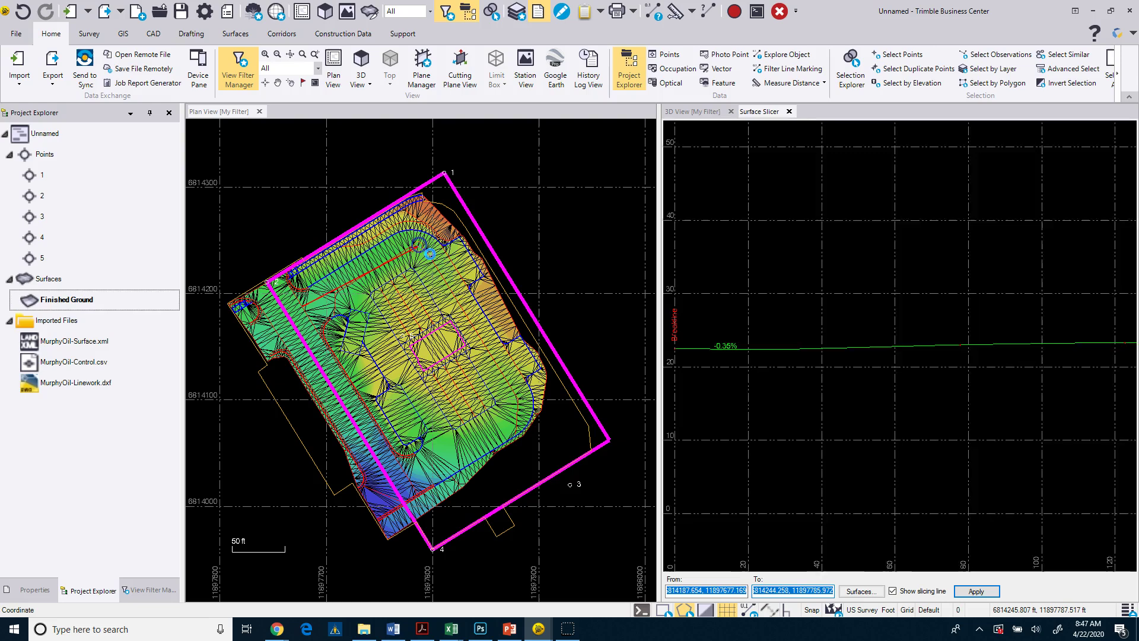
left_click(519, 403)
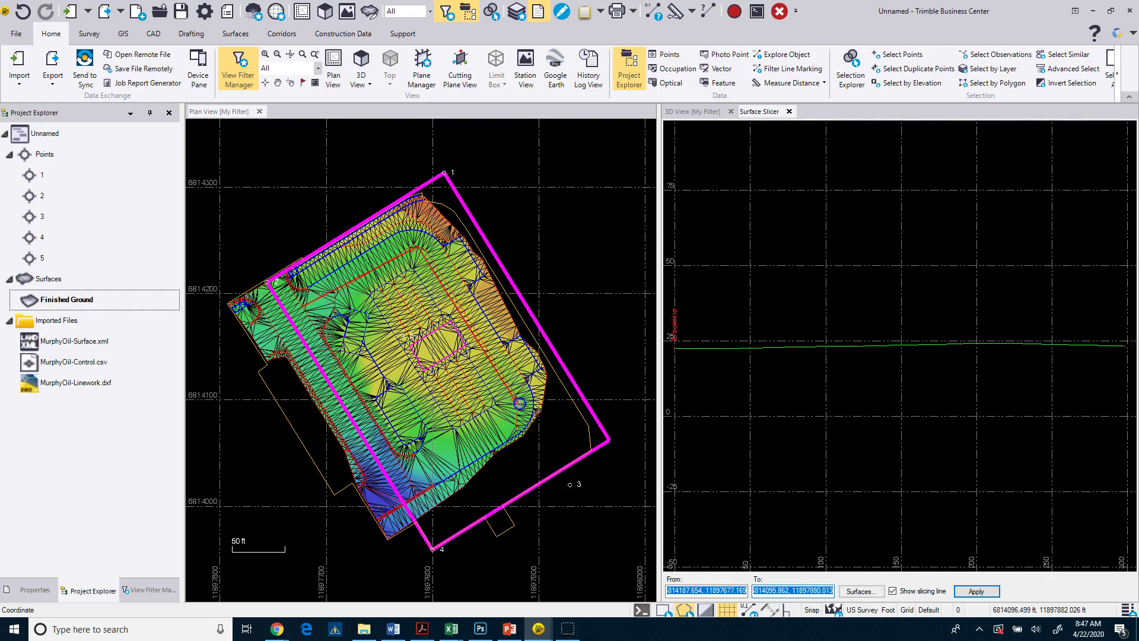
left_click(391, 477)
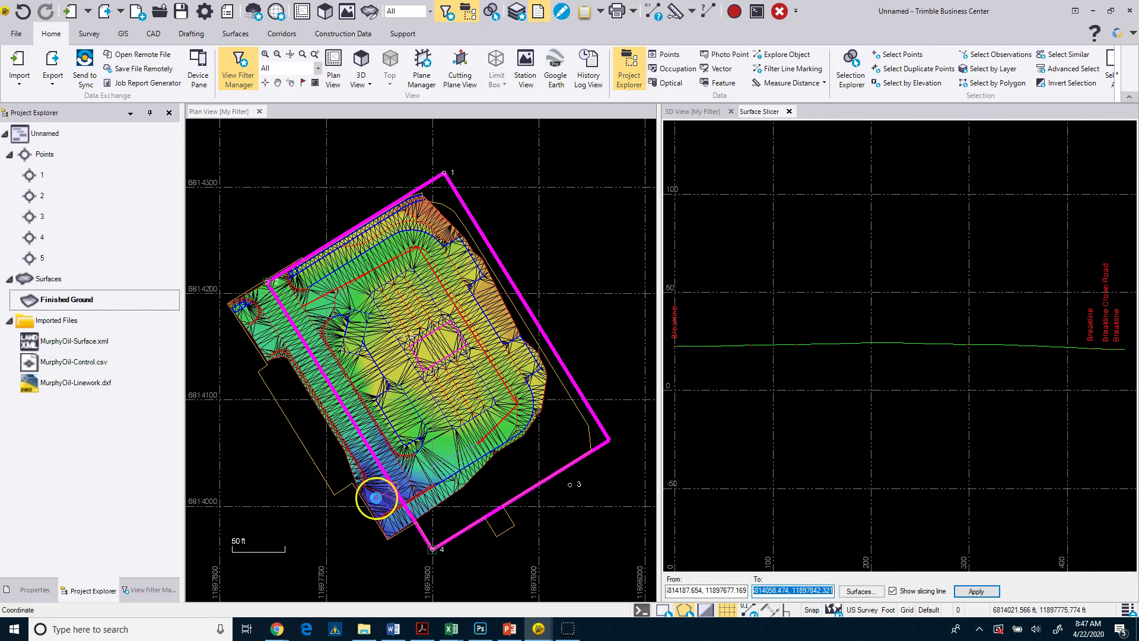
left_click(401, 492)
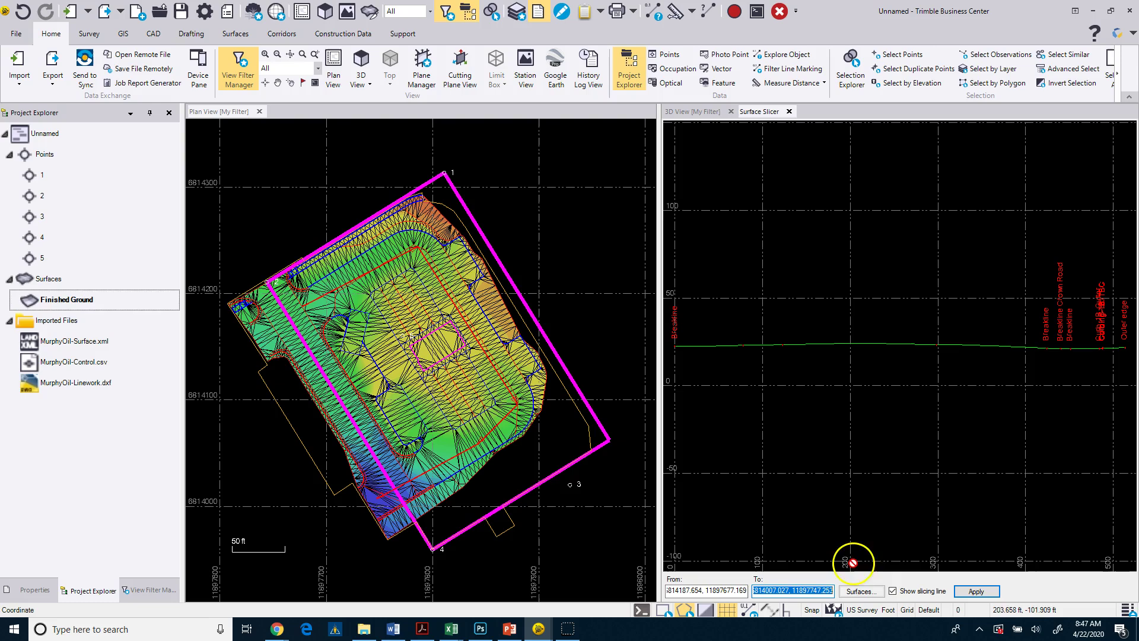
- Apply the long multi-point slice, zoom its profile, and close the Surface Slicer
left_click(976, 591)
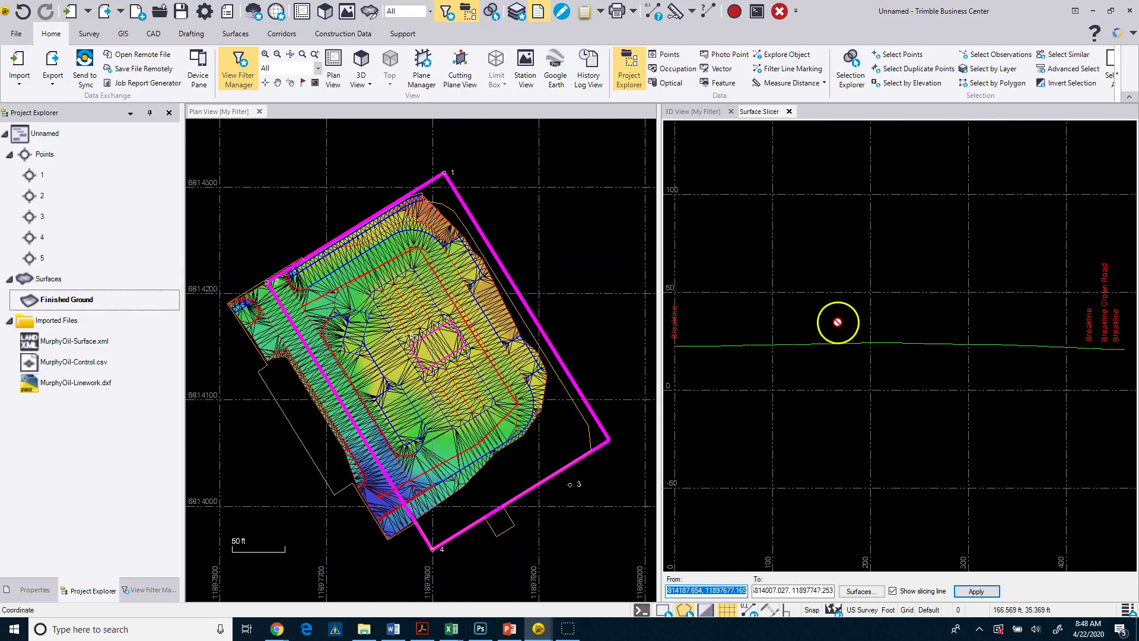
scroll(798, 340, "up", 3)
scroll(797, 339, "down", 4)
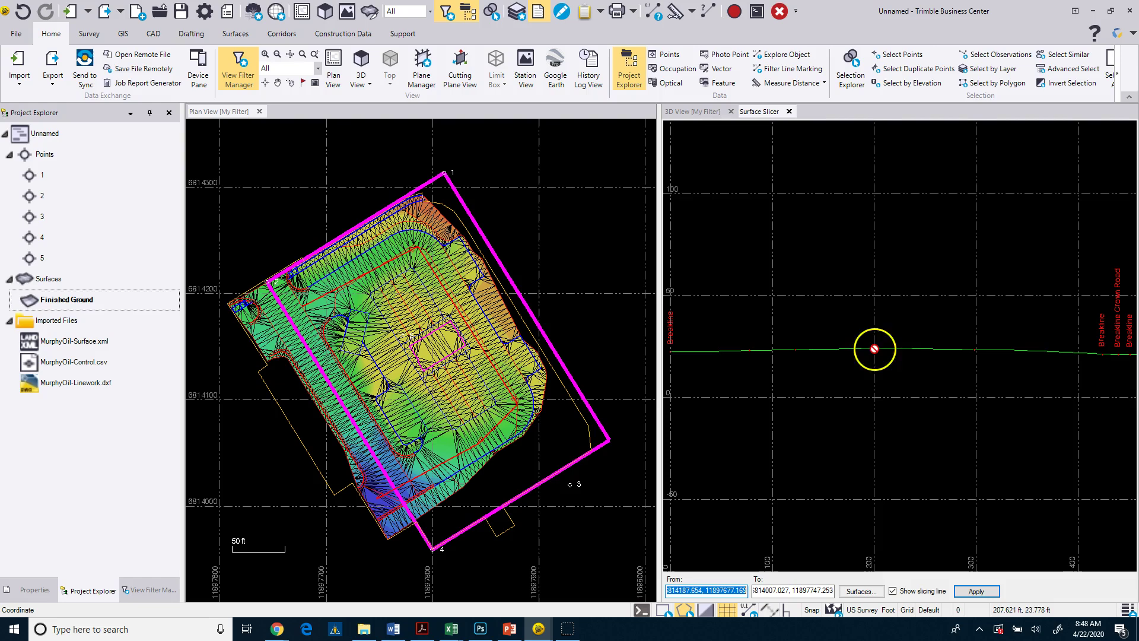
scroll(898, 334, "down", 1)
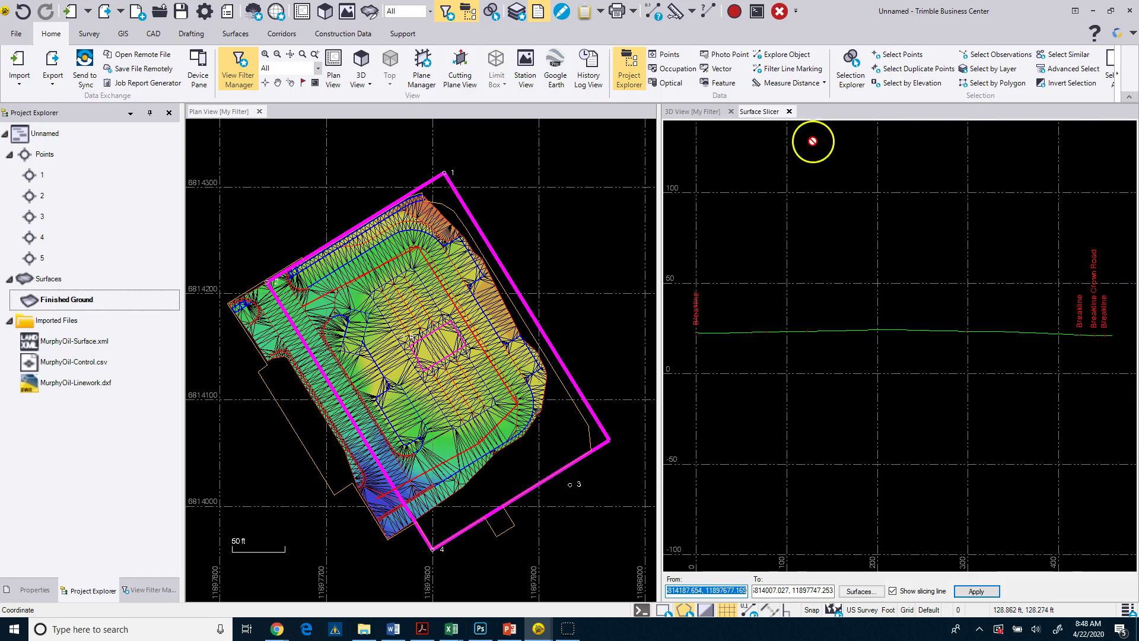
left_click(789, 111)
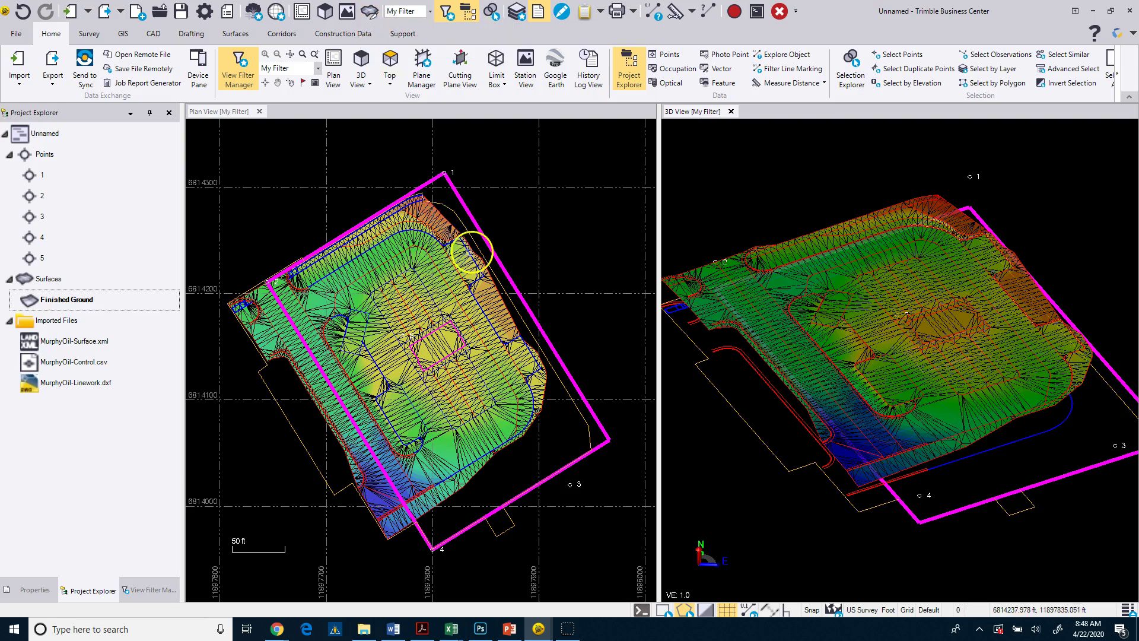
- Show a Coordinates readout with Surface Slope, reading 23.709 ft elevation at 1.54% slope
left_click(1127, 609)
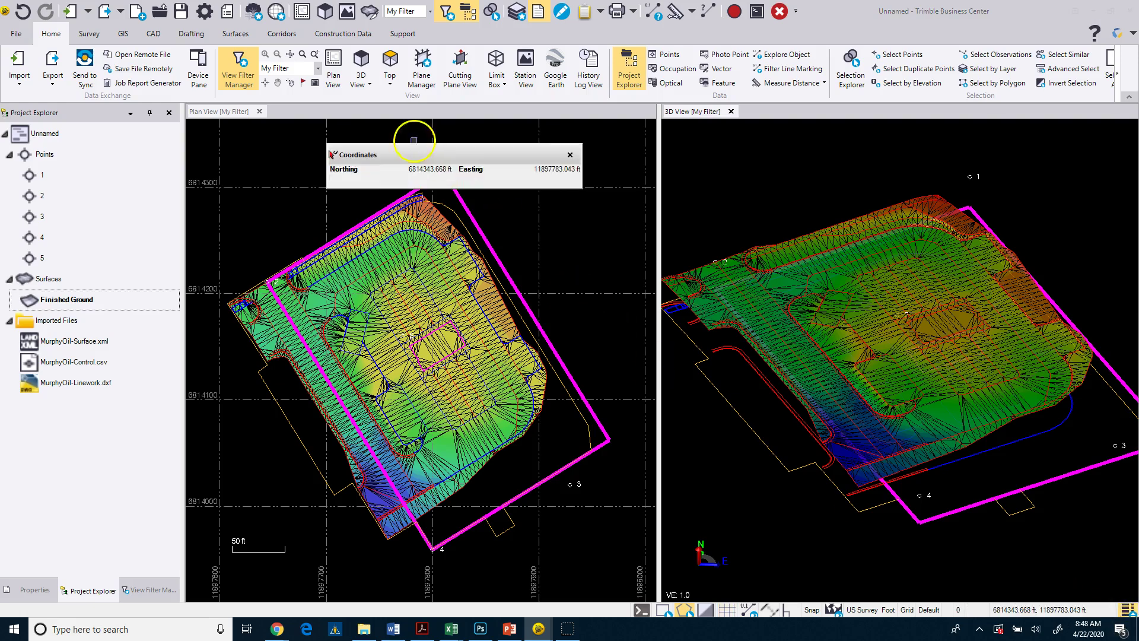
left_click_drag(413, 156, 361, 135)
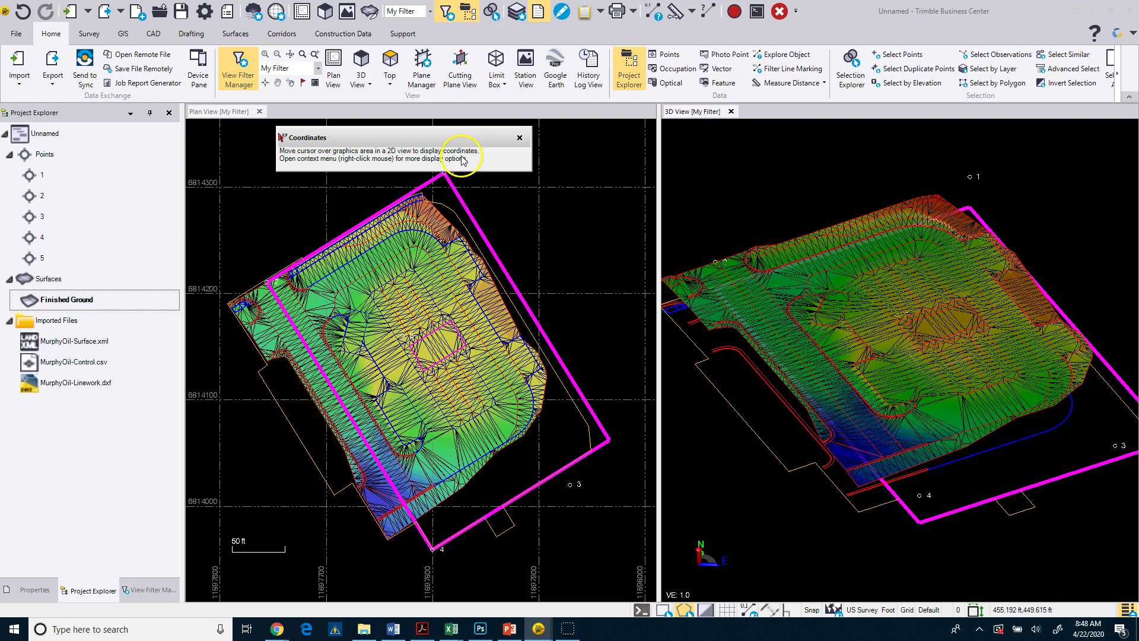
right_click(468, 159)
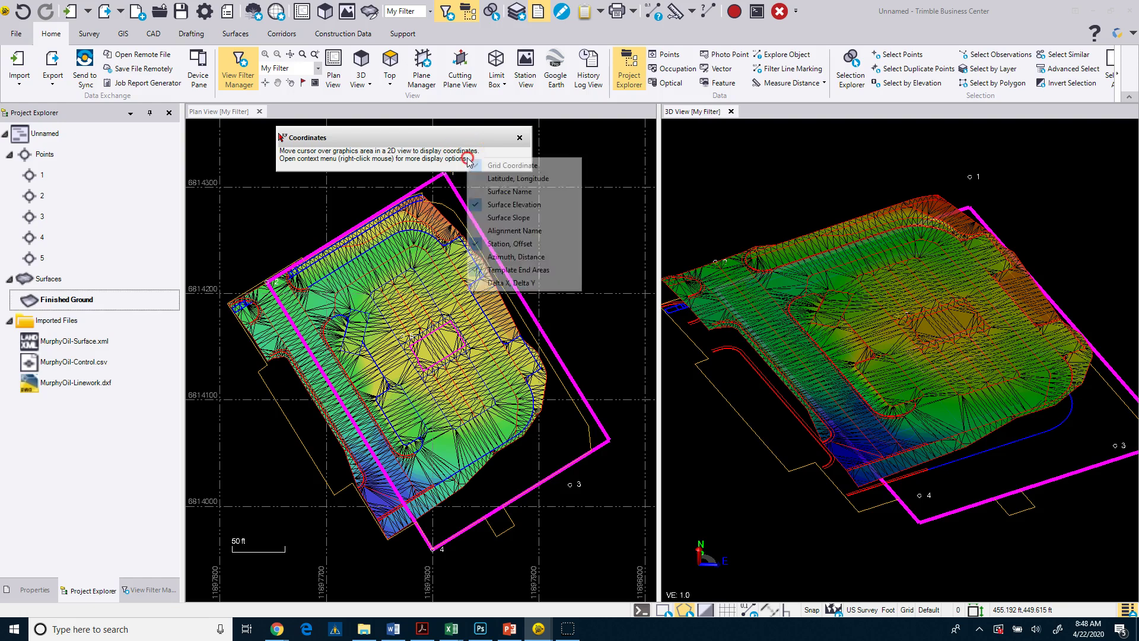
left_click(483, 220)
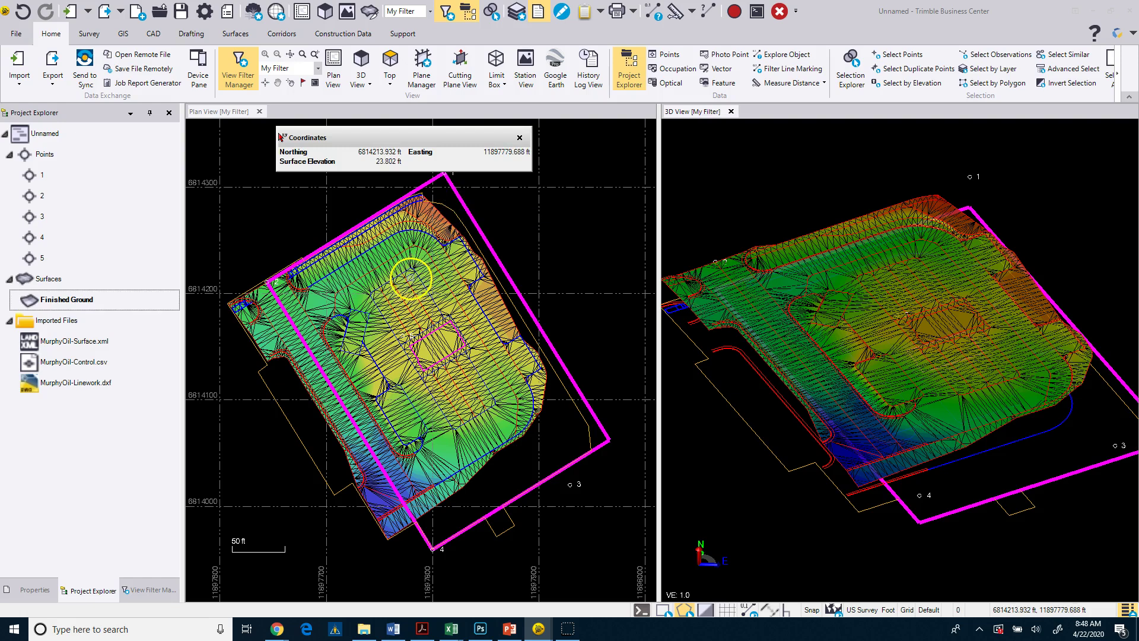
left_click_drag(346, 172, 342, 200)
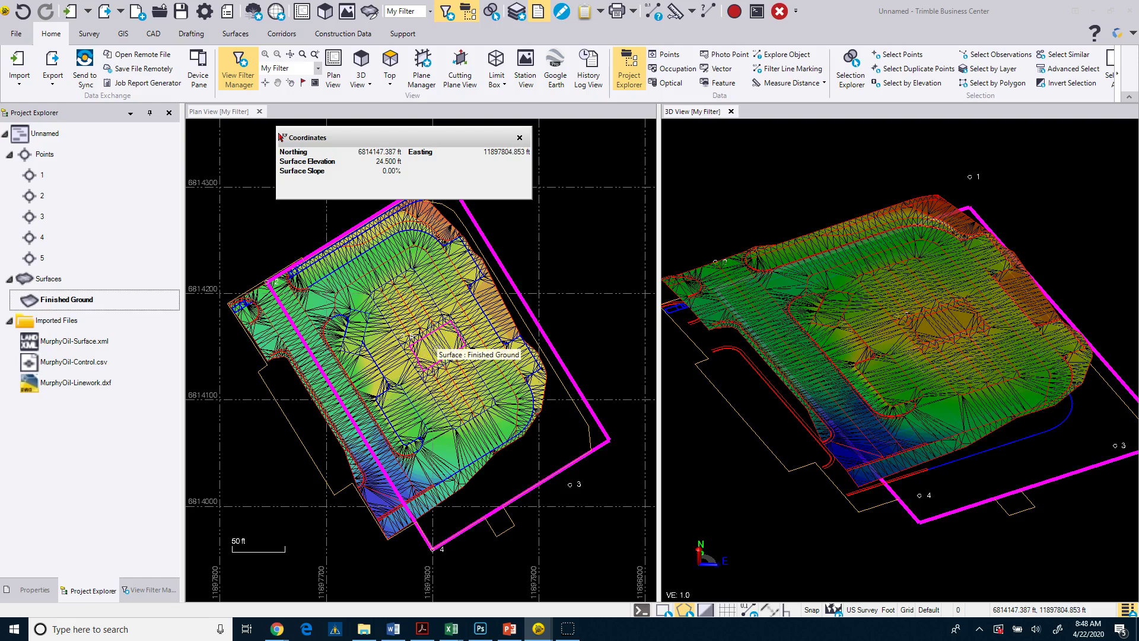
left_click(387, 391)
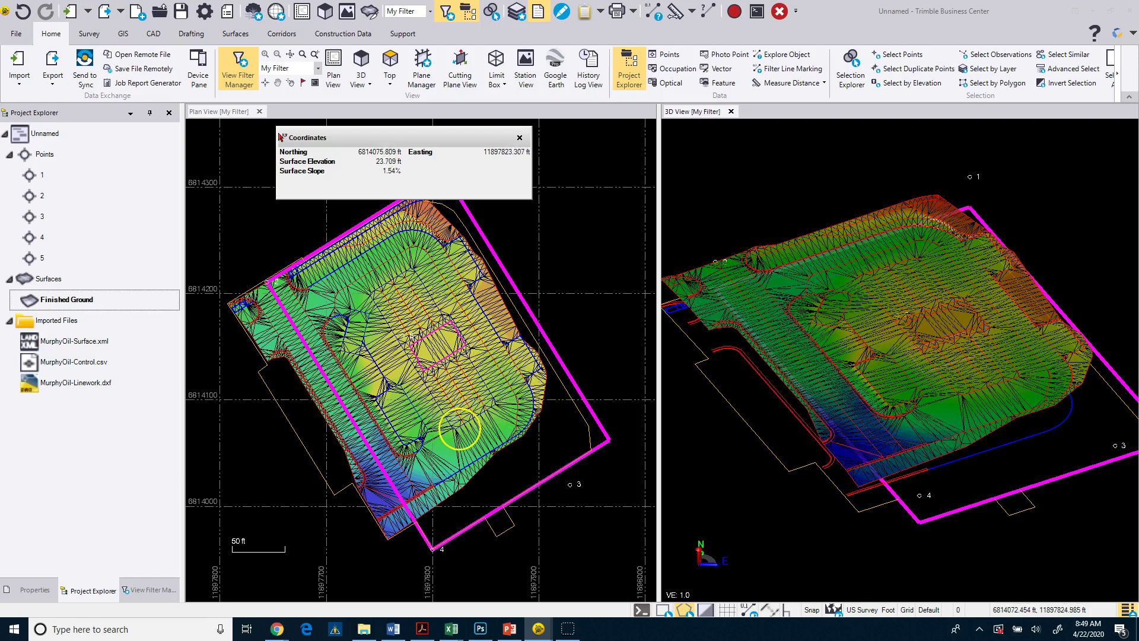
- Close the readout and set Finished Ground's Show slope arrows to Yes and Shading to No
left_click(521, 138)
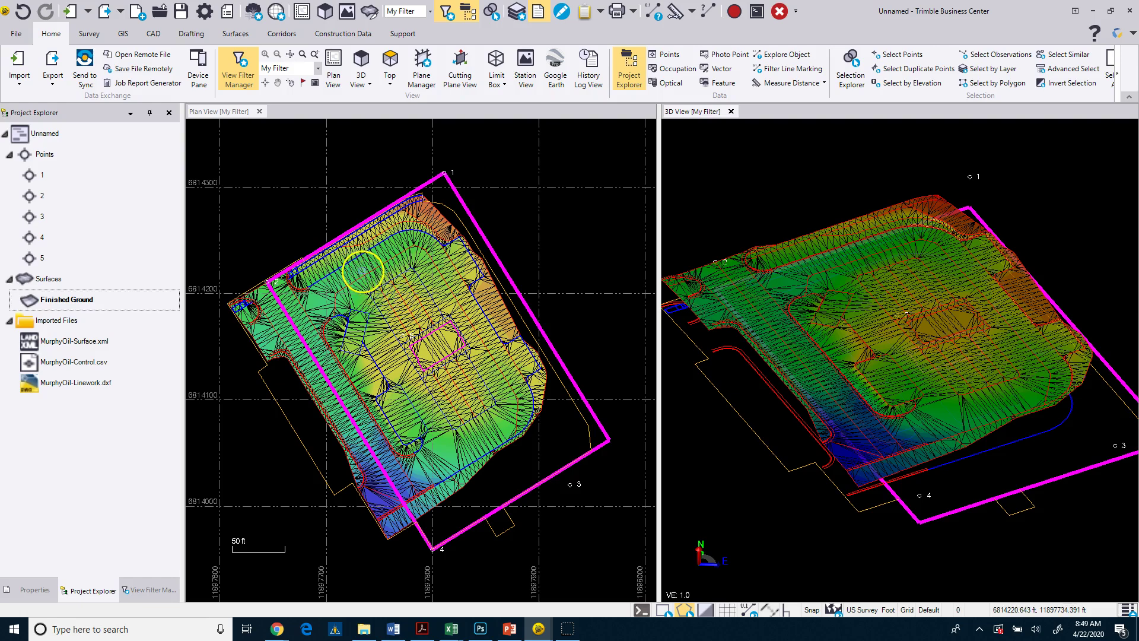
left_click(362, 270)
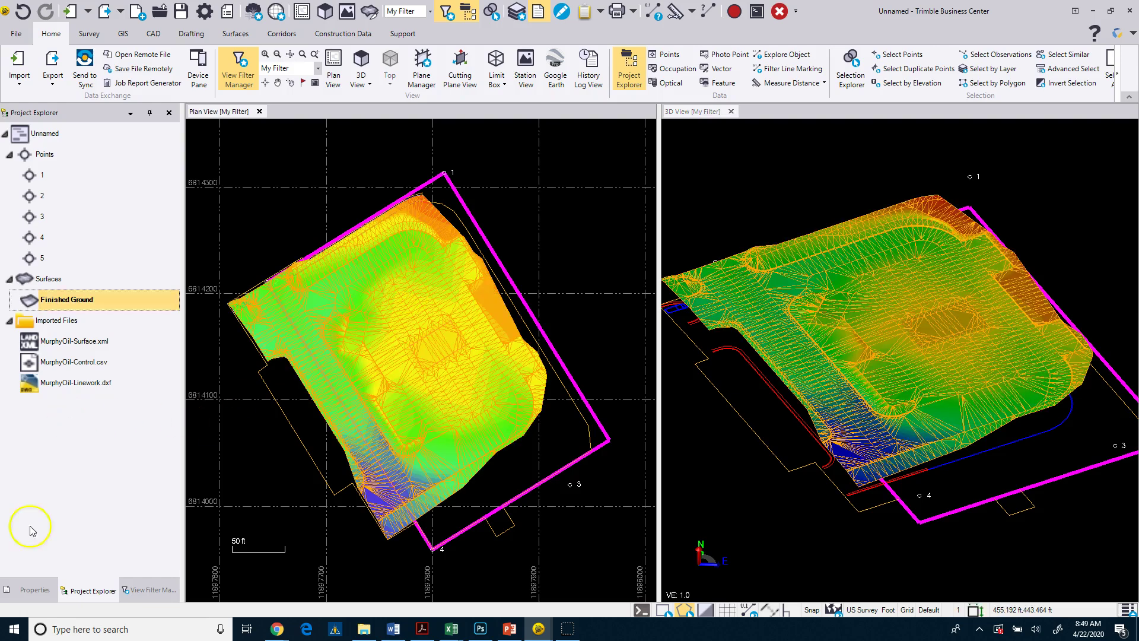
left_click(29, 591)
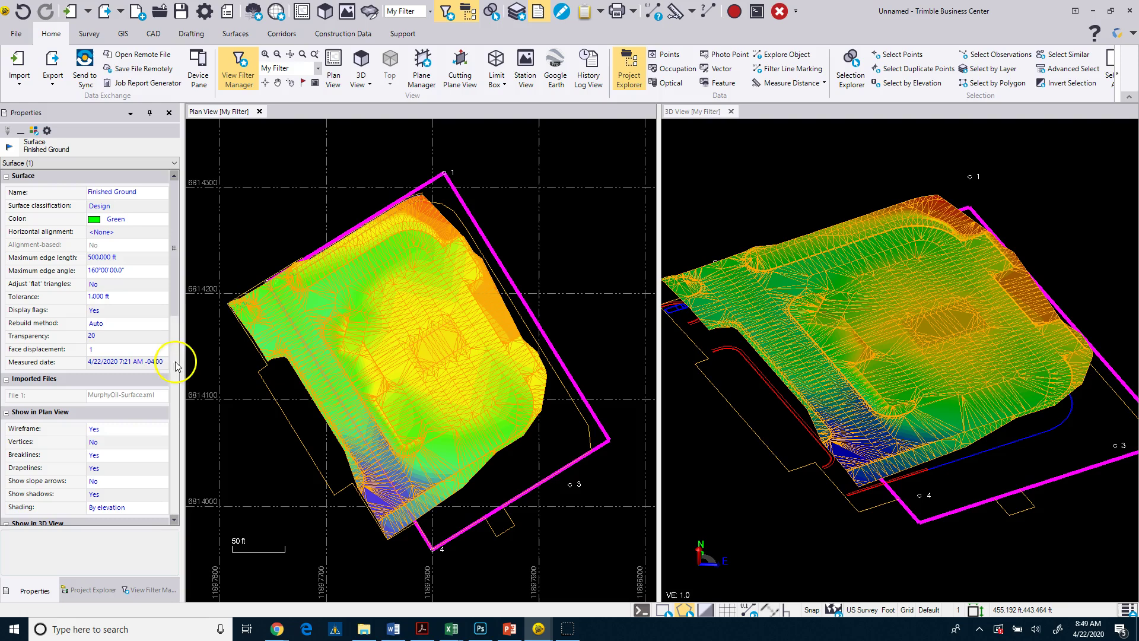
left_click_drag(172, 300, 175, 354)
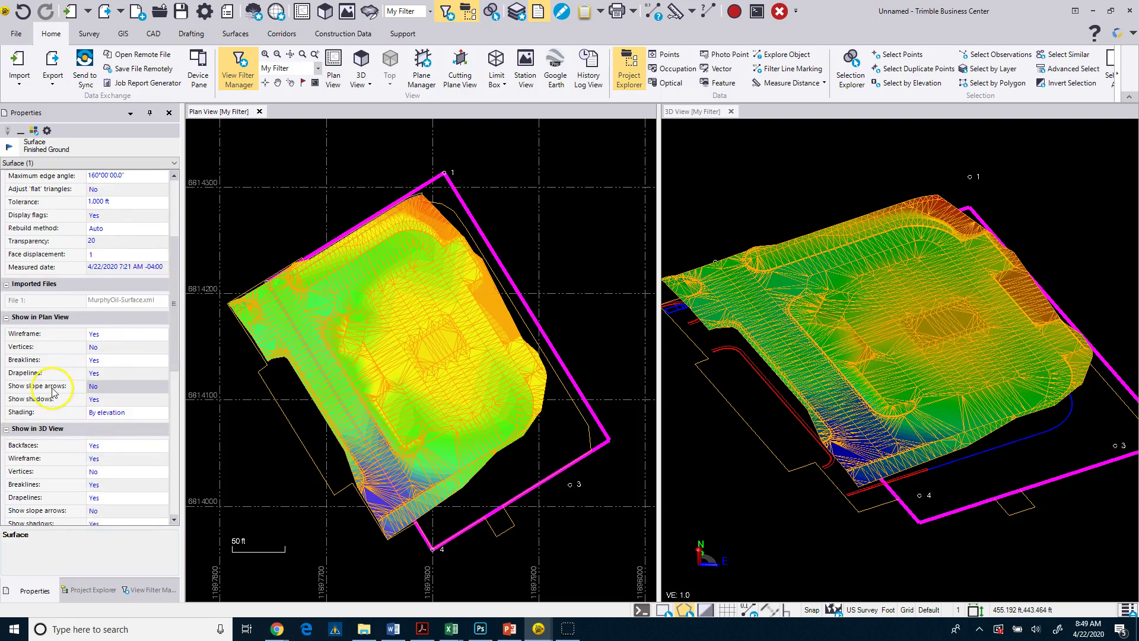
left_click(95, 387)
left_click(107, 399)
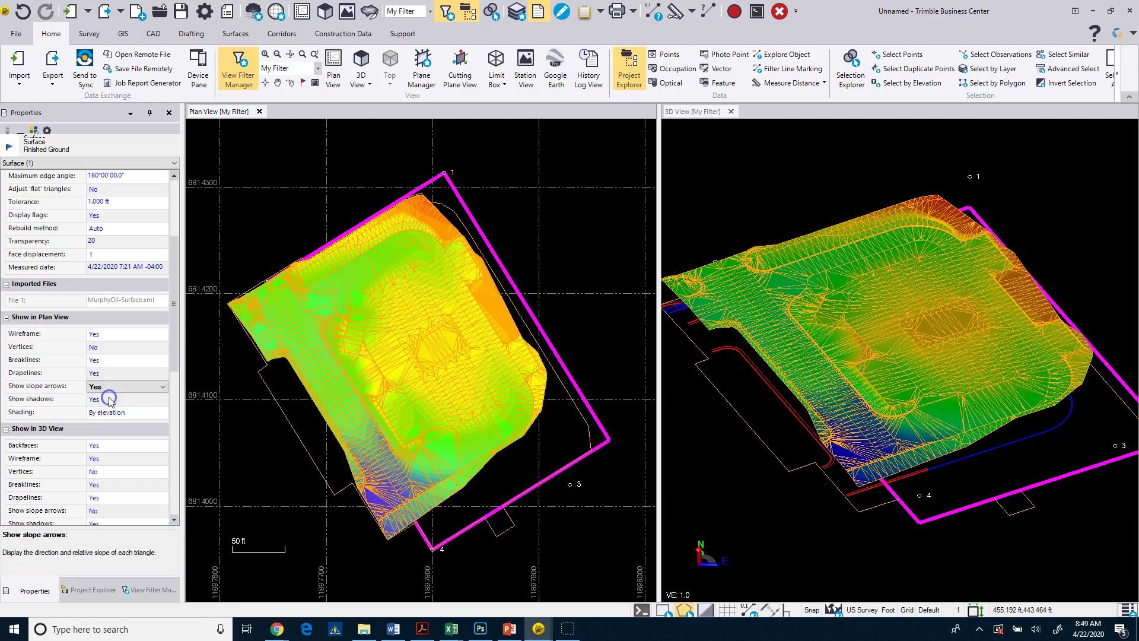
left_click(117, 413)
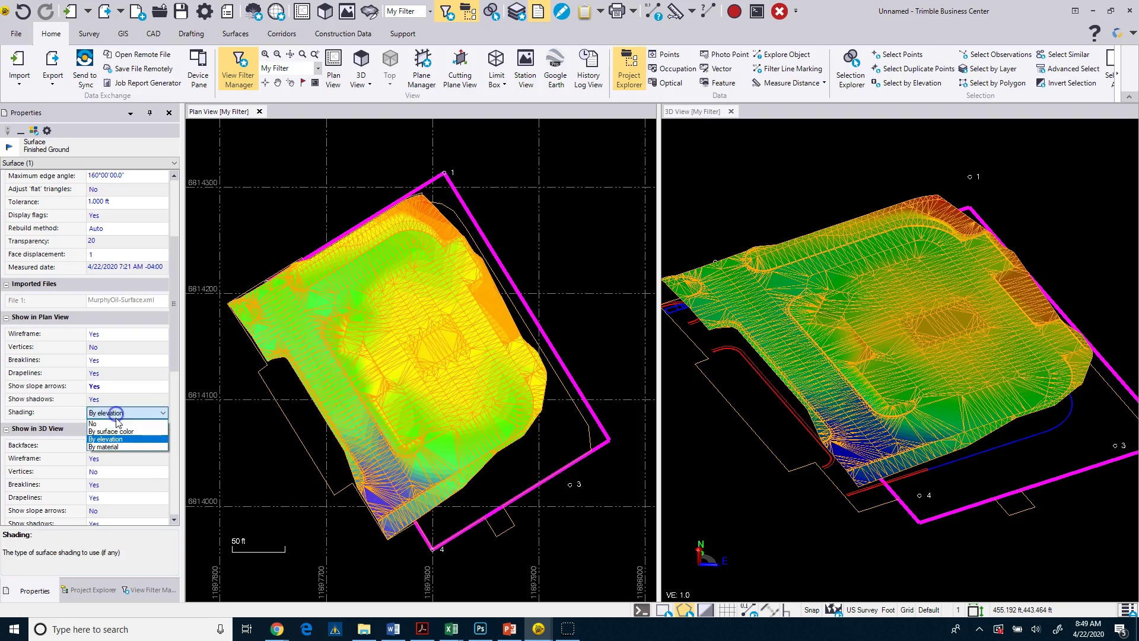
left_click(117, 423)
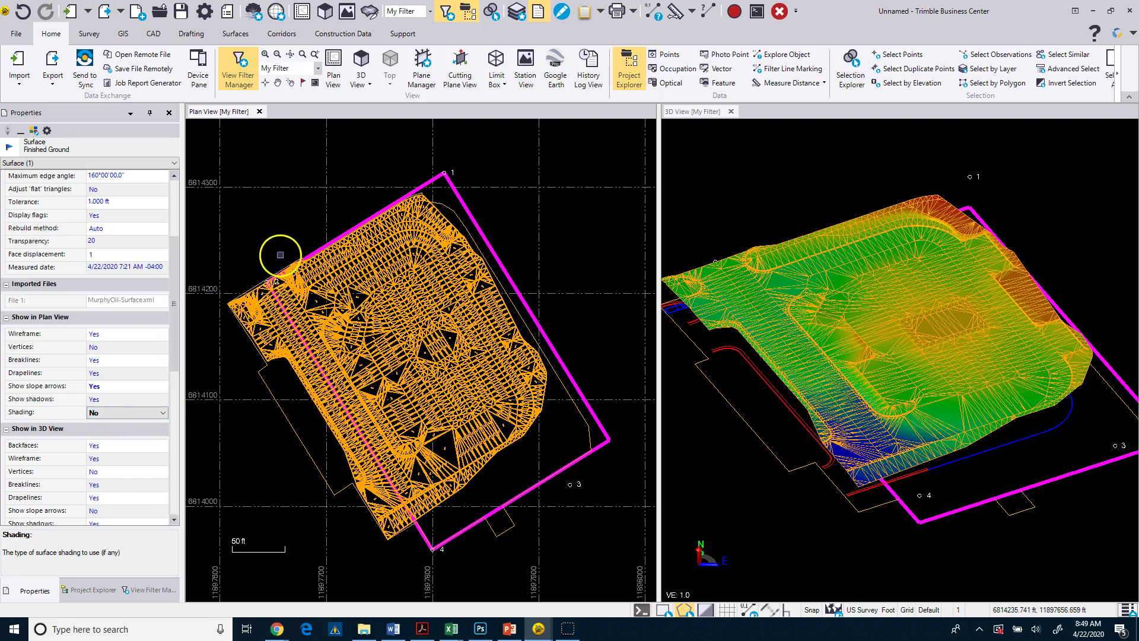
left_click(279, 254)
scroll(314, 304, "up", 5)
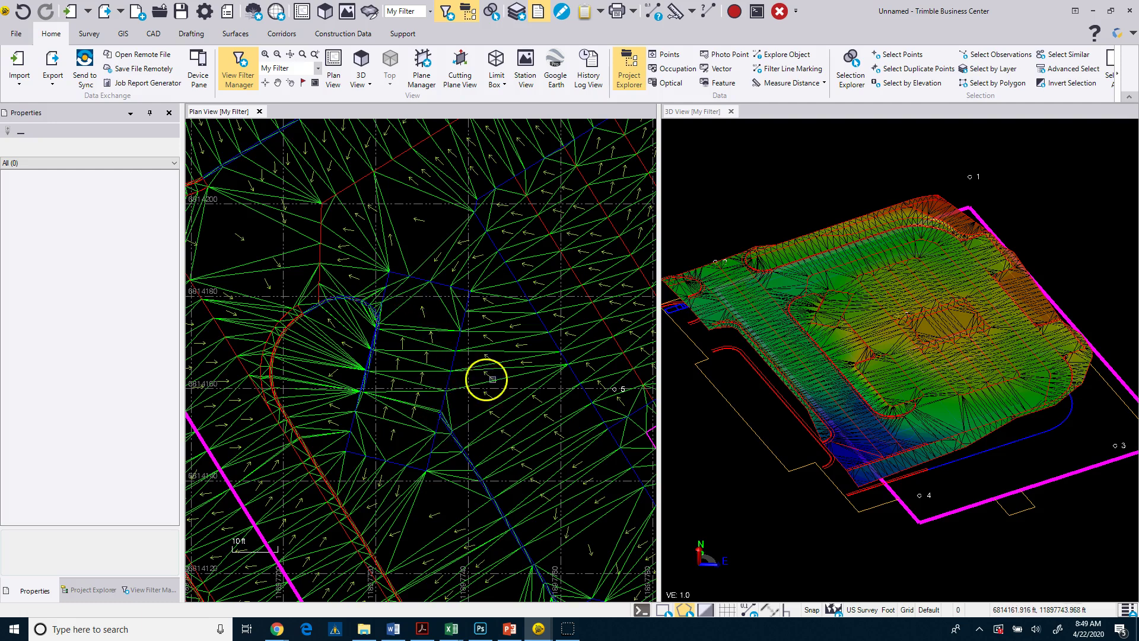
middle_click_drag(493, 357, 336, 412)
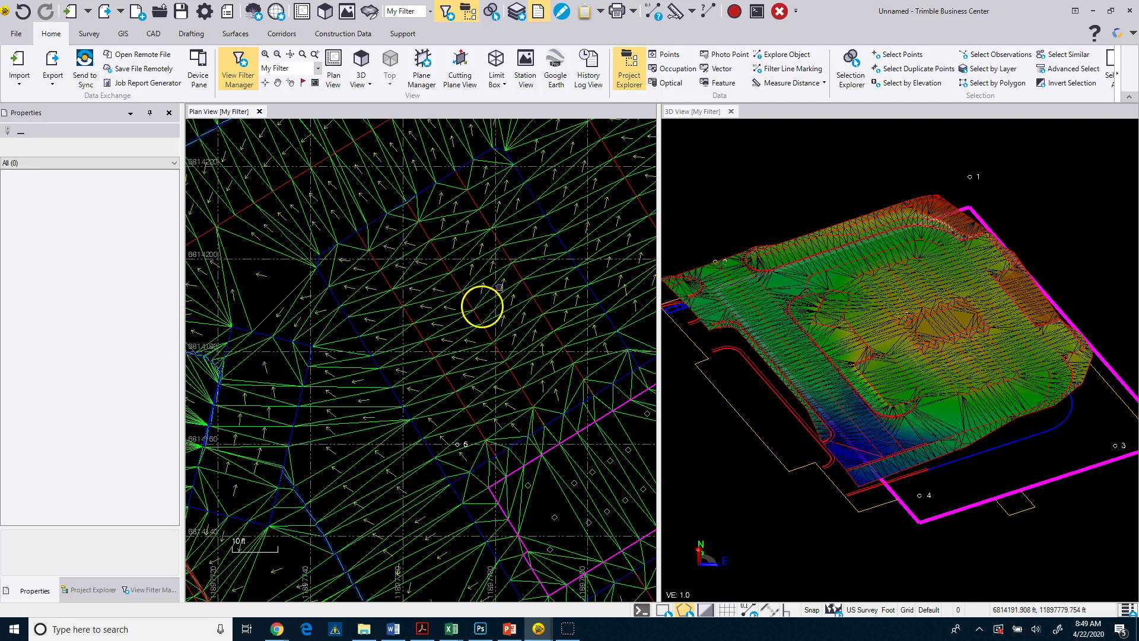
scroll(368, 432, "down", 5)
scroll(368, 356, "up", 3)
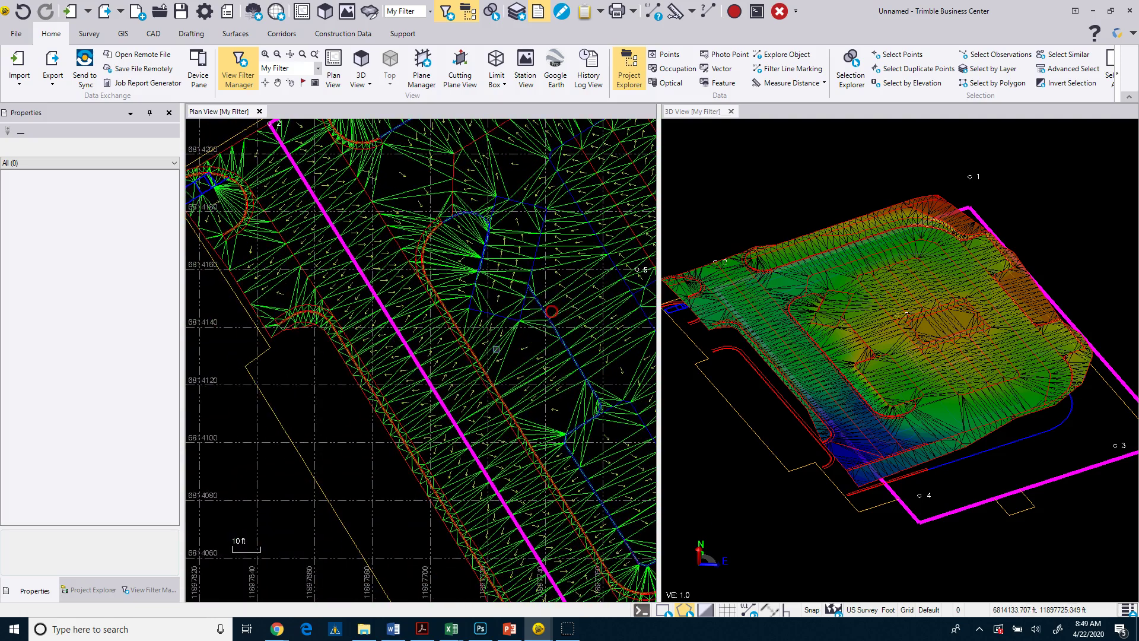
scroll(403, 339, "up", 2)
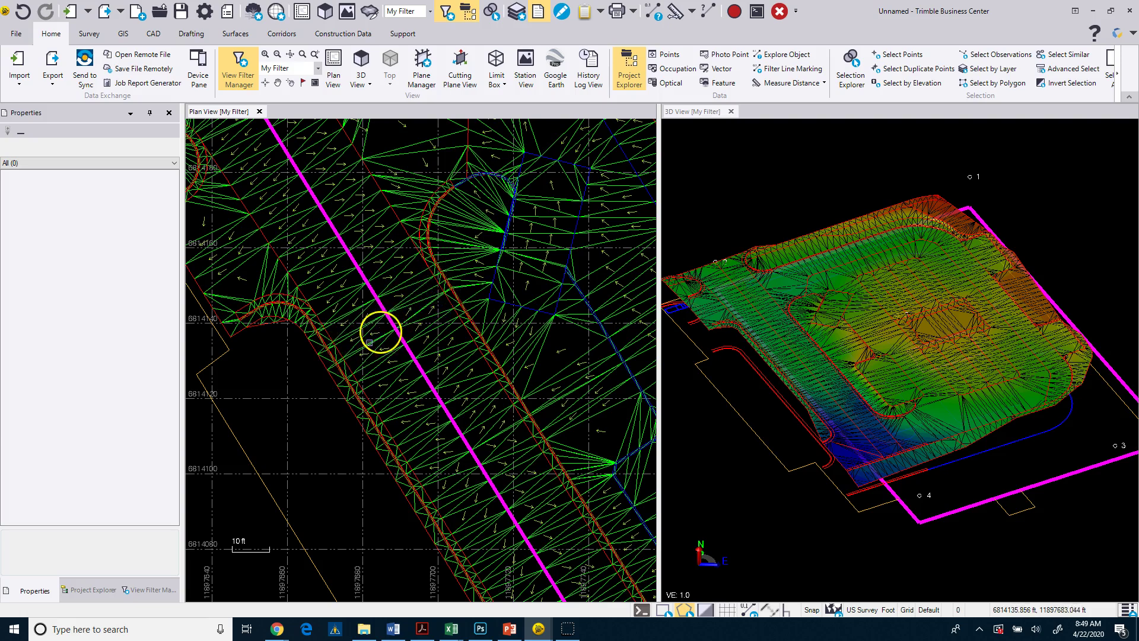
scroll(340, 366, "down", 2)
scroll(350, 350, "down", 2)
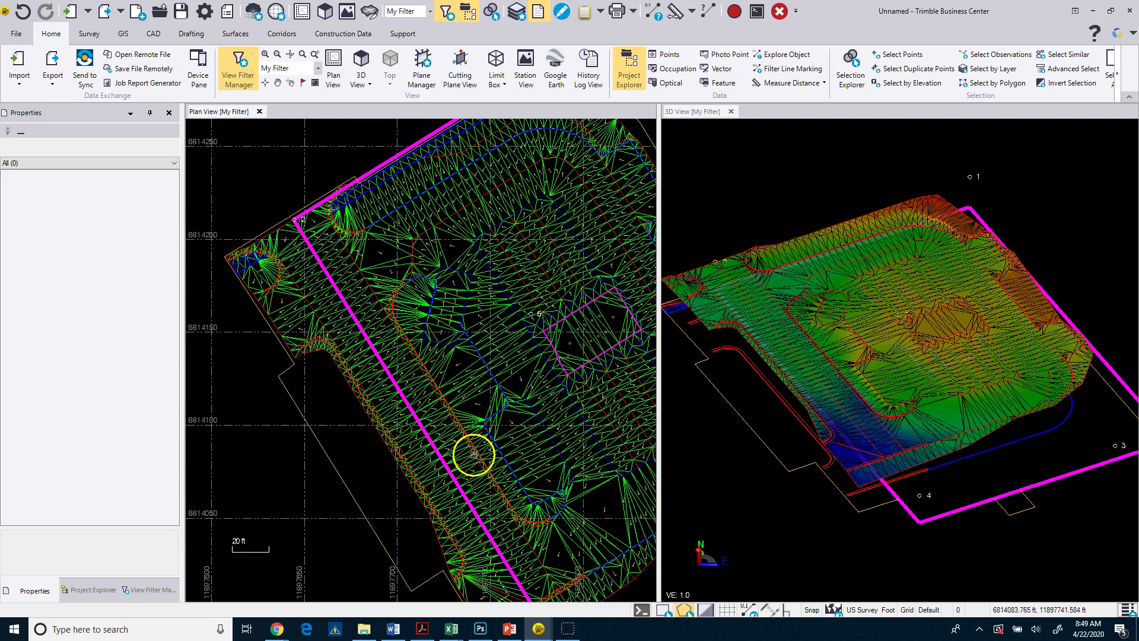
middle_click_drag(473, 453, 342, 321)
scroll(478, 433, "up", 3)
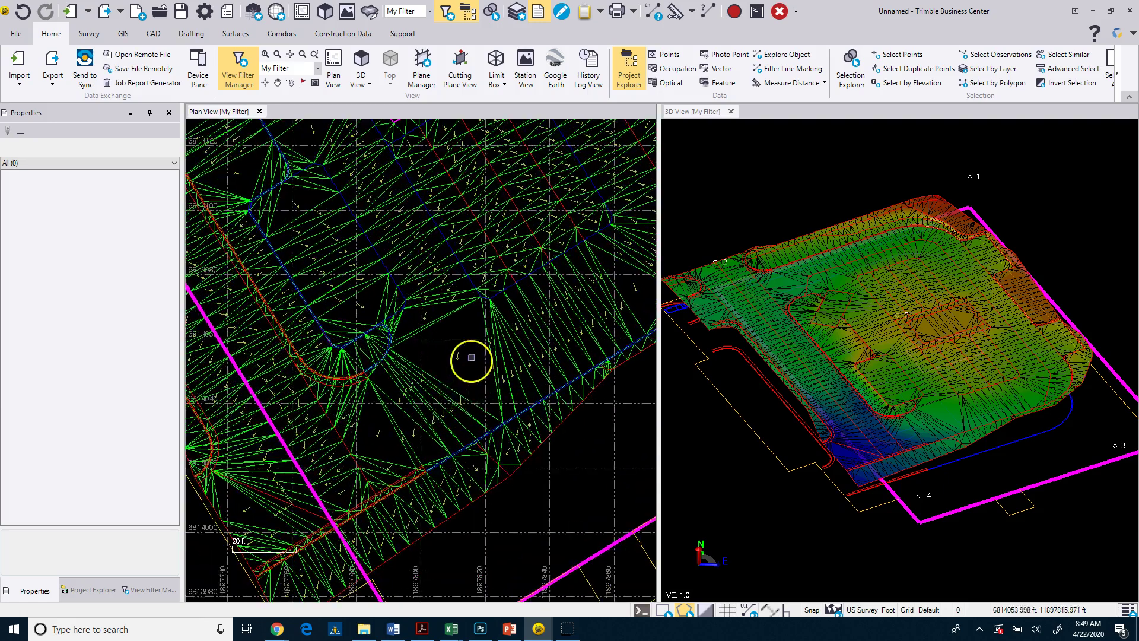
scroll(308, 498, "down", 3)
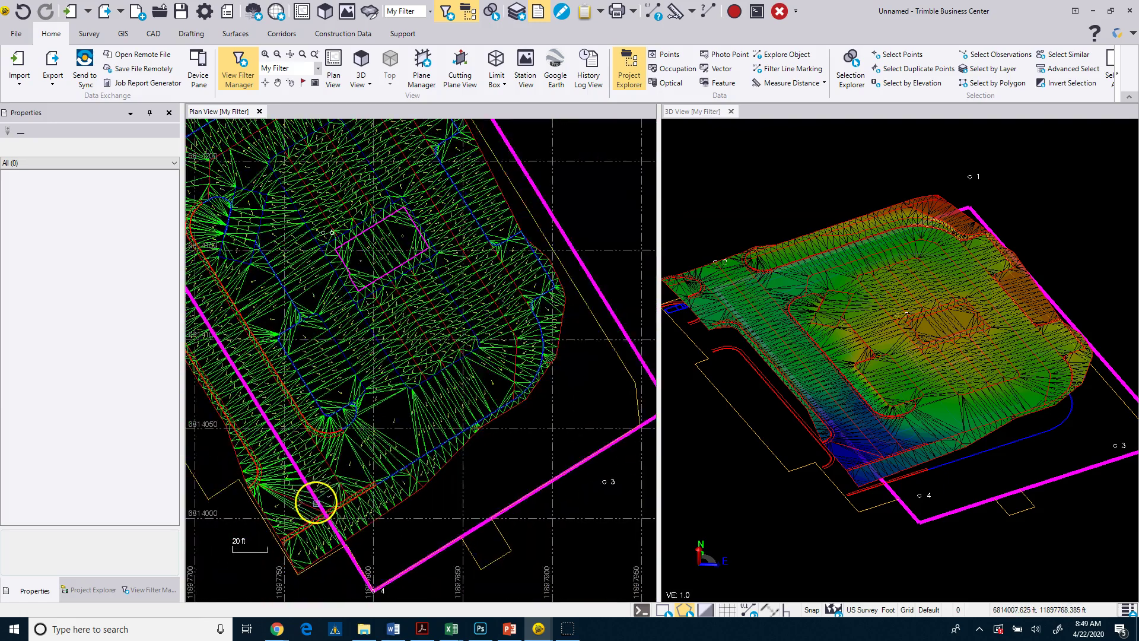
middle_click_drag(364, 366, 448, 418)
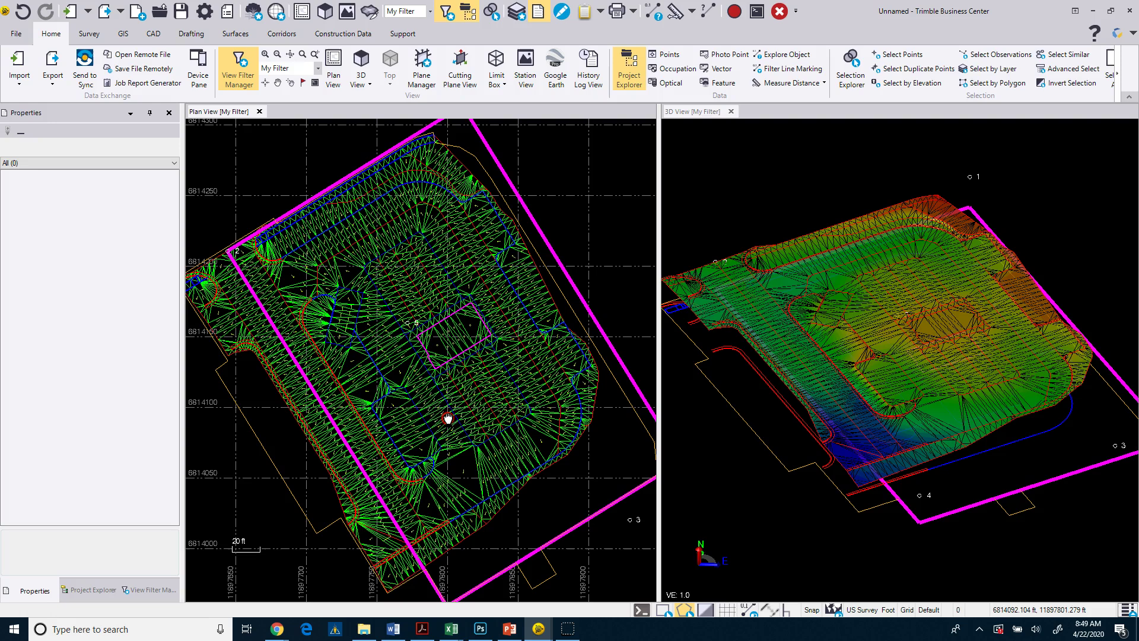